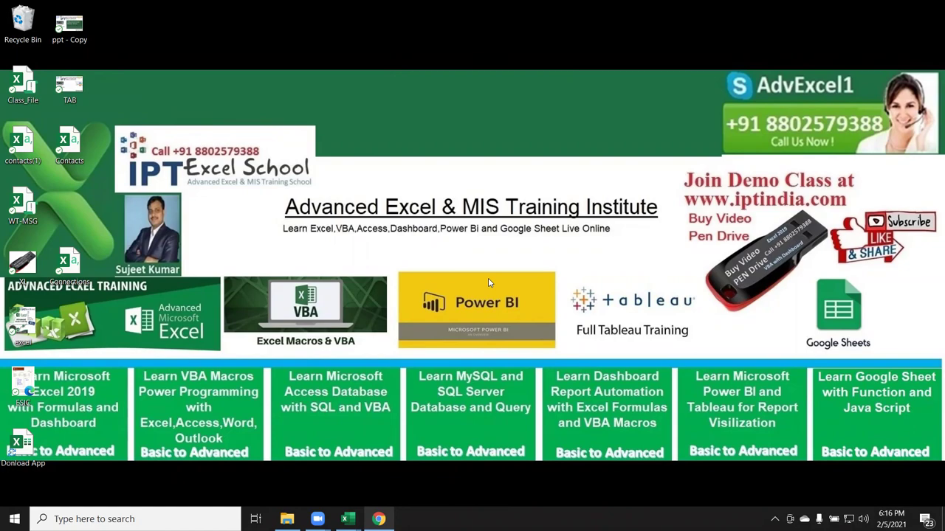
Bring the blank Excel workbook Book7 to the front from the desktop
key("alt+Tab")
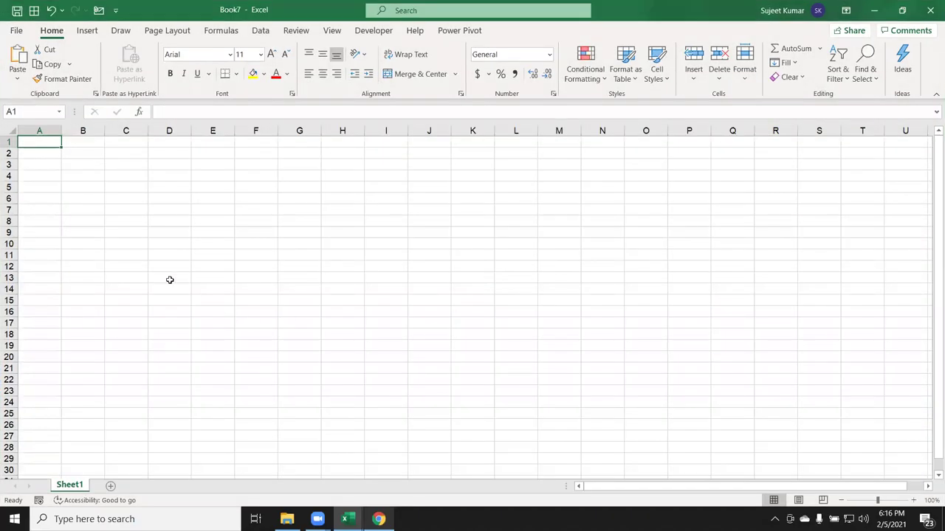
left_click(42, 184)
left_click(89, 184)
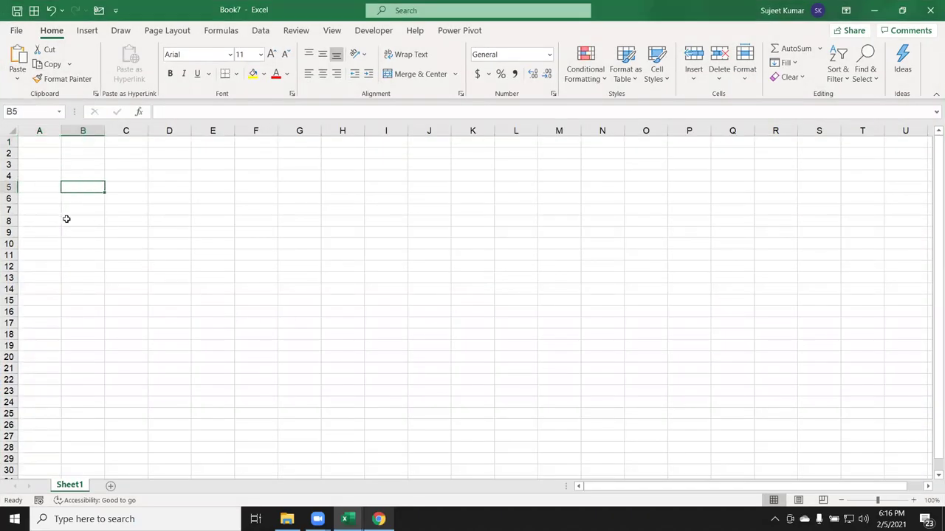
left_click(92, 170)
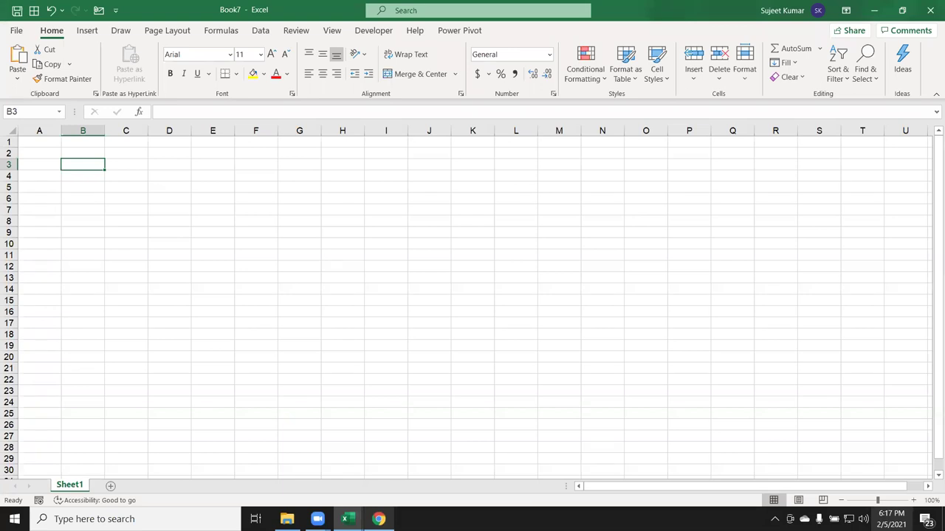
Enter 2/5 in B3 so Excel stores the date 2/5/2021, shown as 5-Feb
type("5")
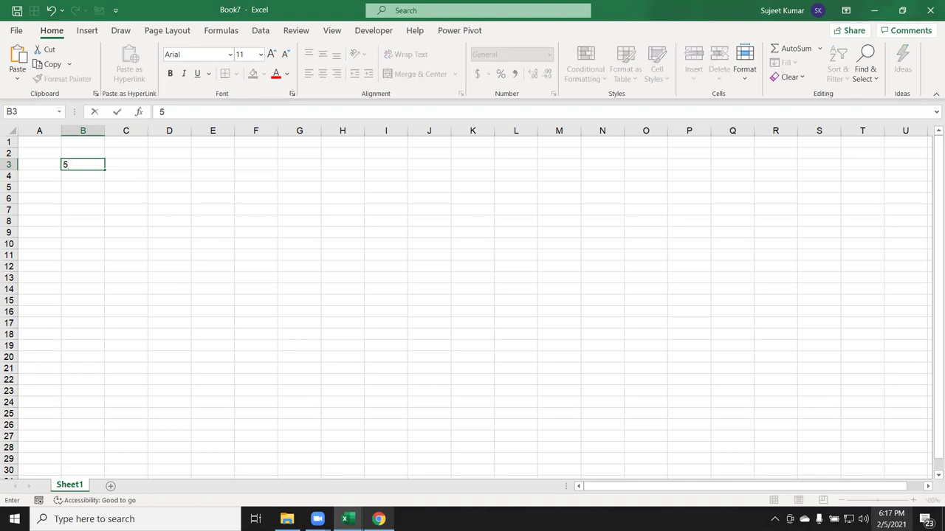
key("BackSpace")
type("2/5")
key("Return")
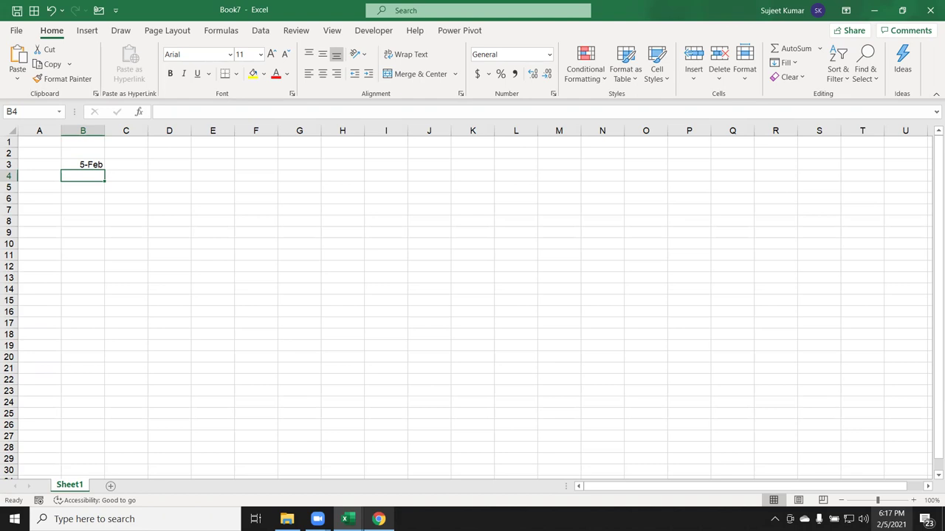
left_click(83, 163)
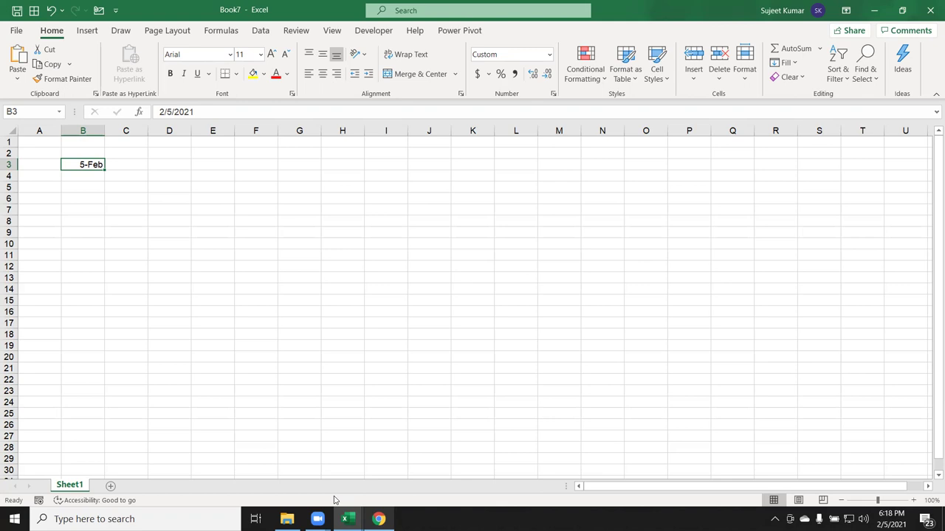
key("Right")
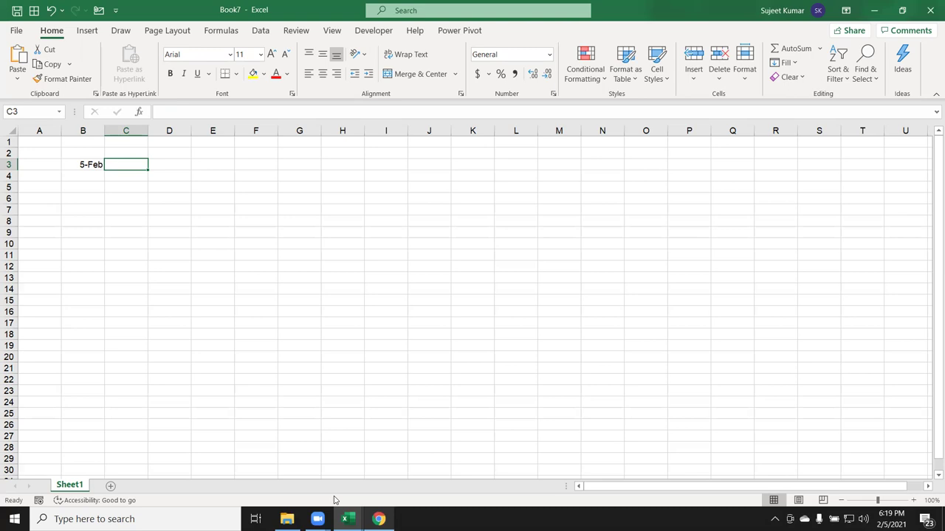
Enter =DATE(2021,2,5) in B5 to display 2/5/2021
key("Down")
key("Left")
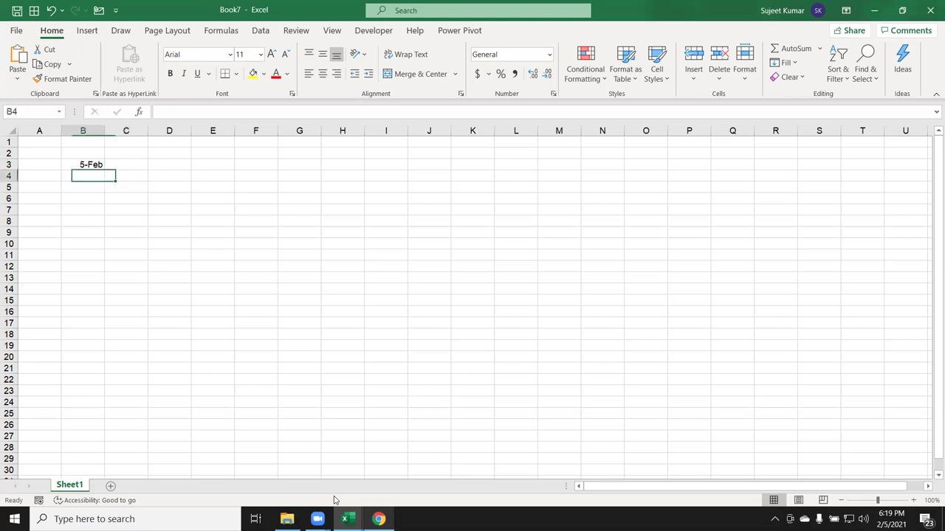
key("Down")
type("=dat")
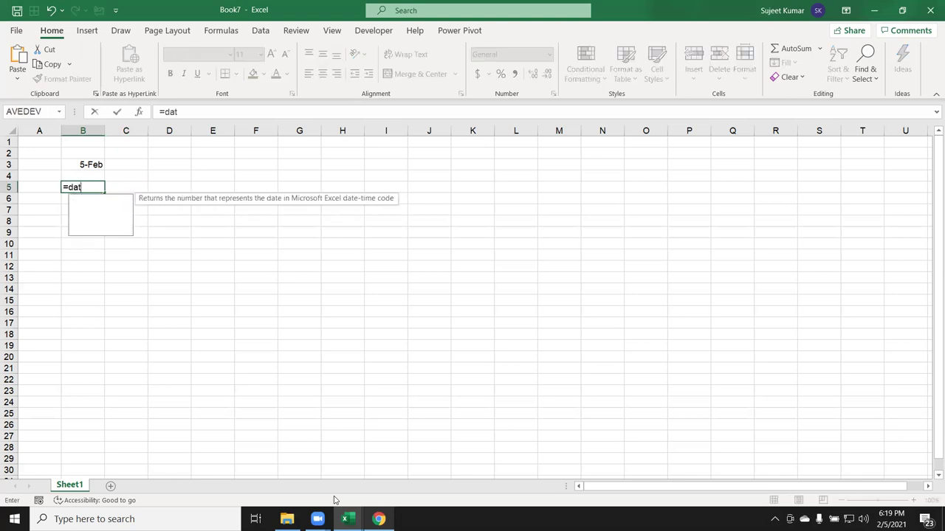
key("Tab")
type("2021,2,")
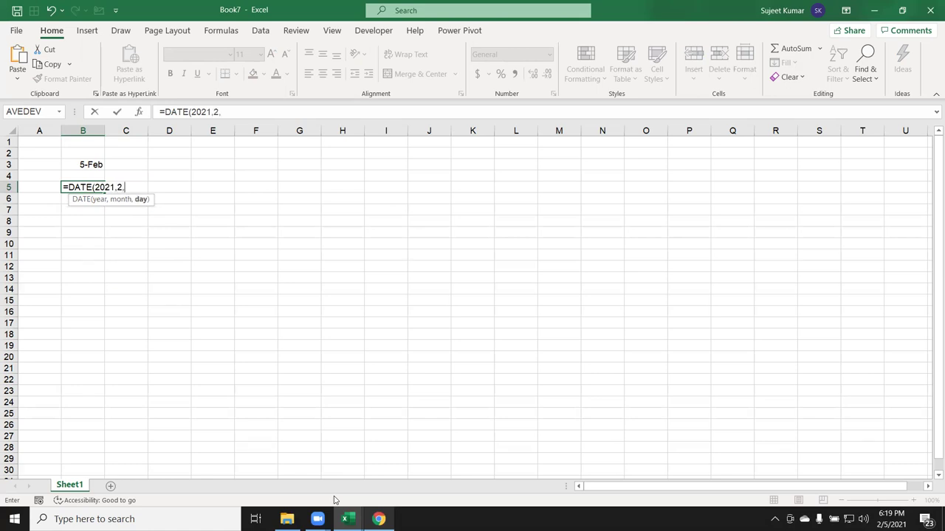
type("5")
key("Return")
key("Up")
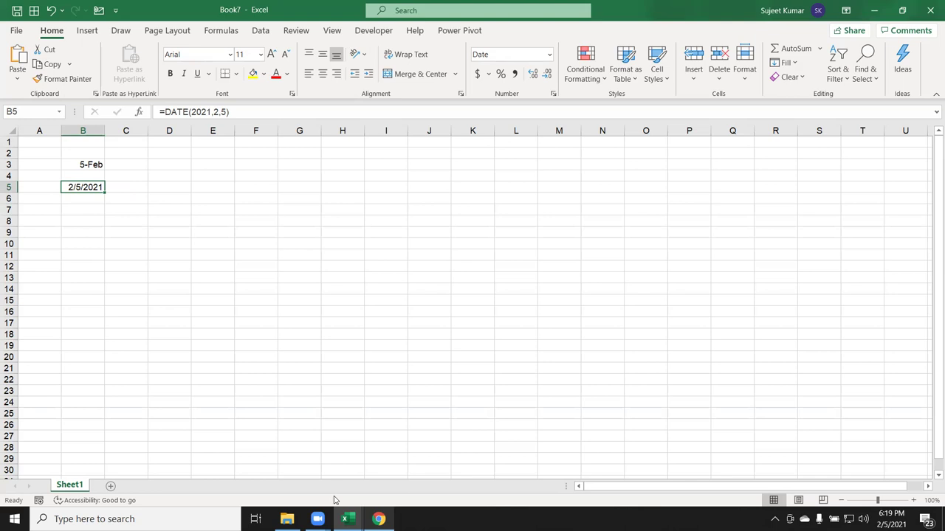
key("Up")
key("Right")
key("Up")
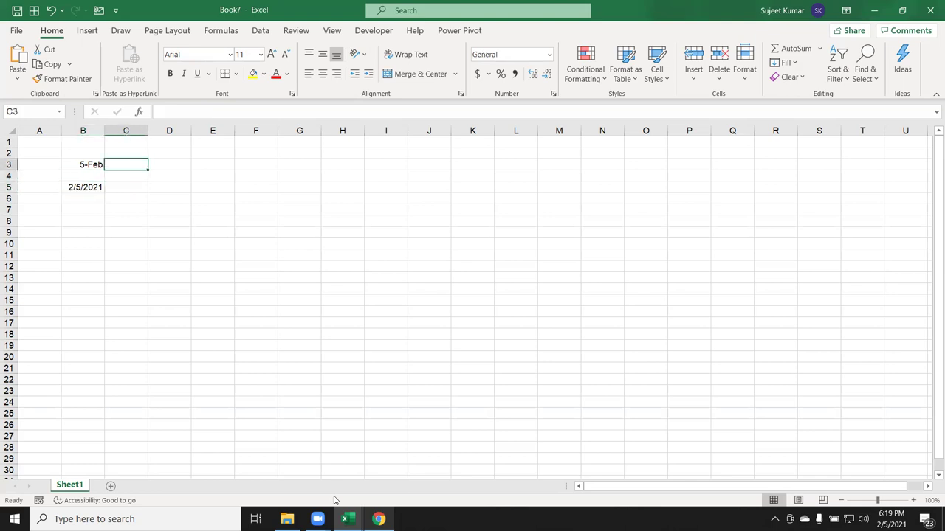
key("Right")
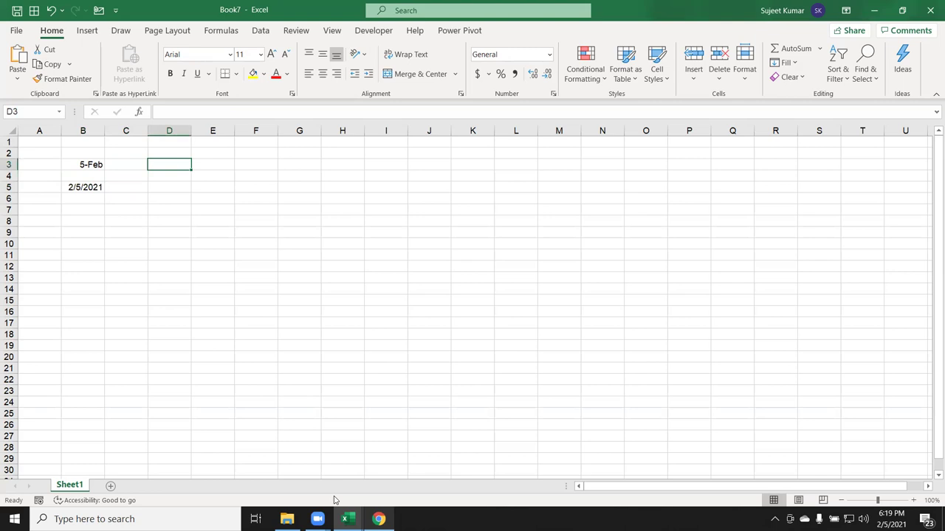
Enter =TODAY() in D3
type("=toda")
key("Tab")
type(")")
key("Return")
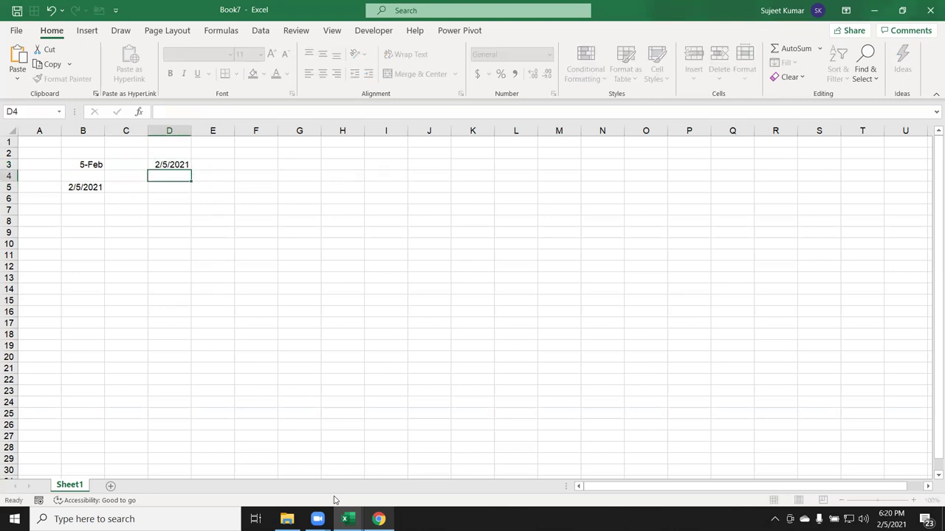
key("Up")
key("Right")
Split D3 into =YEAR(D3), =MONTH(D3) and =DAY(D3) in E3, F3 and G3
type("=yea")
key("Tab")
key("Left")
key("Return")
key("Up")
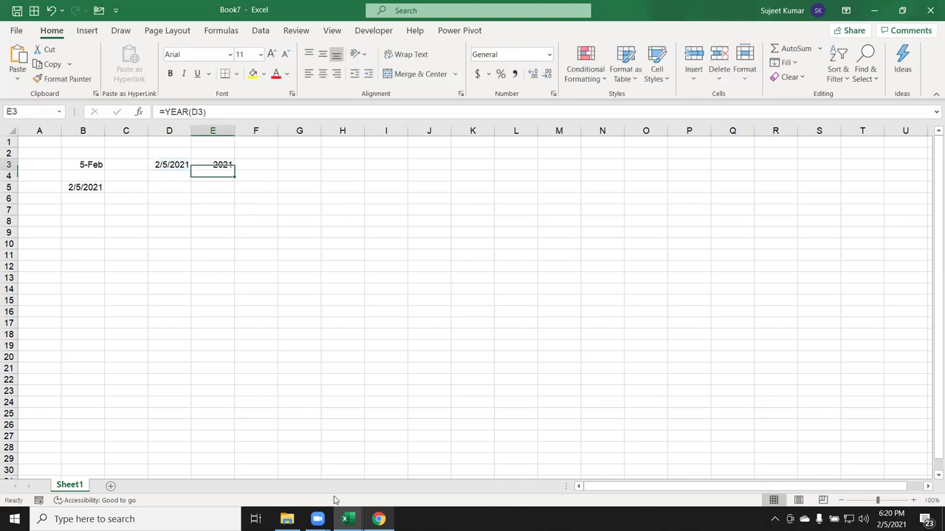
key("Right")
type("=month")
key("Tab")
key("Left")
key("Left")
key("Return")
key("Up")
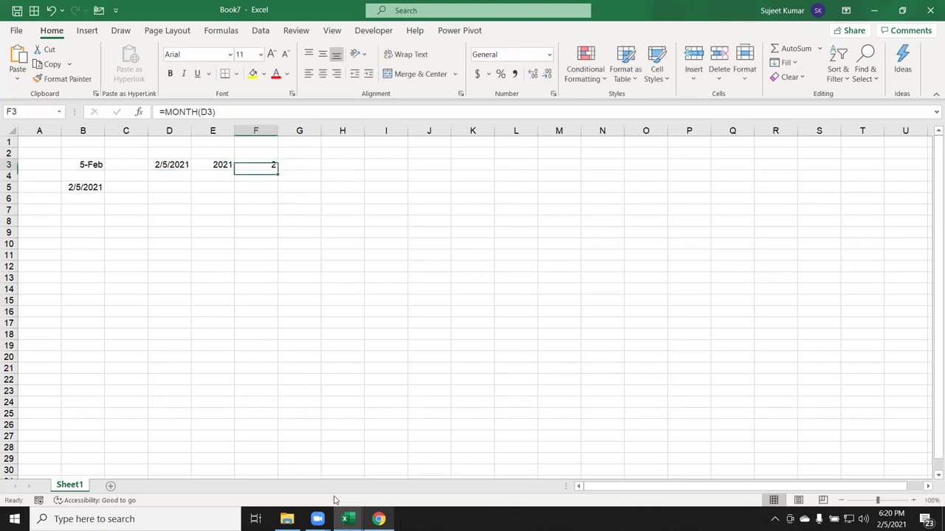
key("Right")
type("=da")
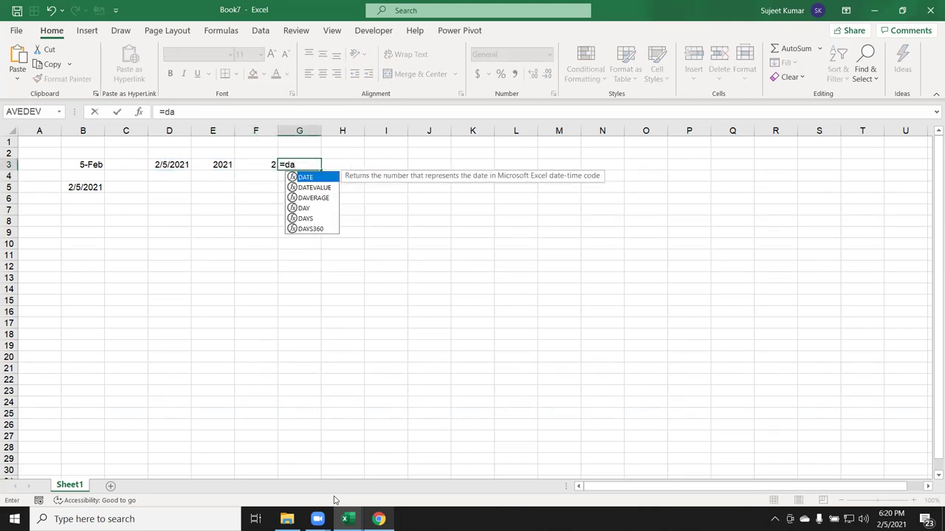
type("y")
key("Tab")
key("Left")
Rebuild the date in H3 with =DATE(E3,F3,G3)
key("Left")
key("Left")
key("Return")
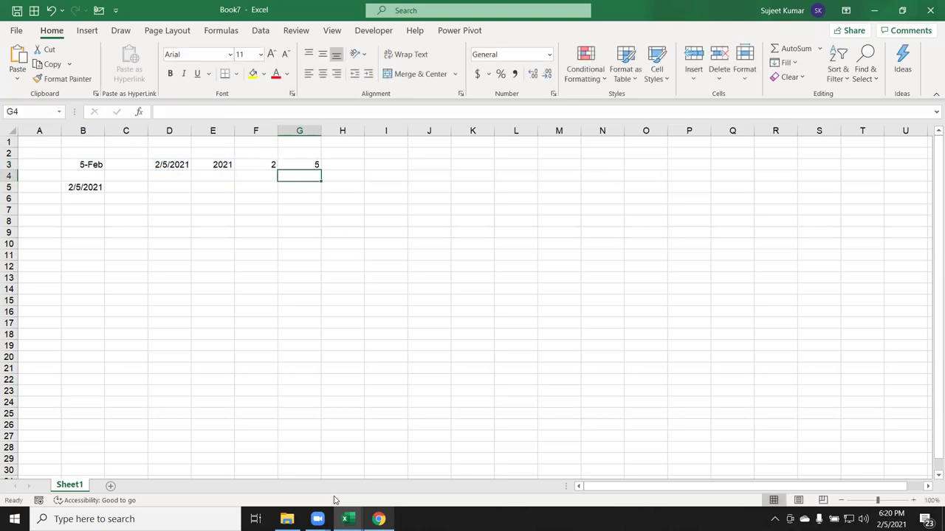
key("Up")
key("Right")
type("=date")
key("Tab")
key("Left")
key("Left")
key("Left")
type(",")
key("Left")
key("Left")
type(",")
key("Left")
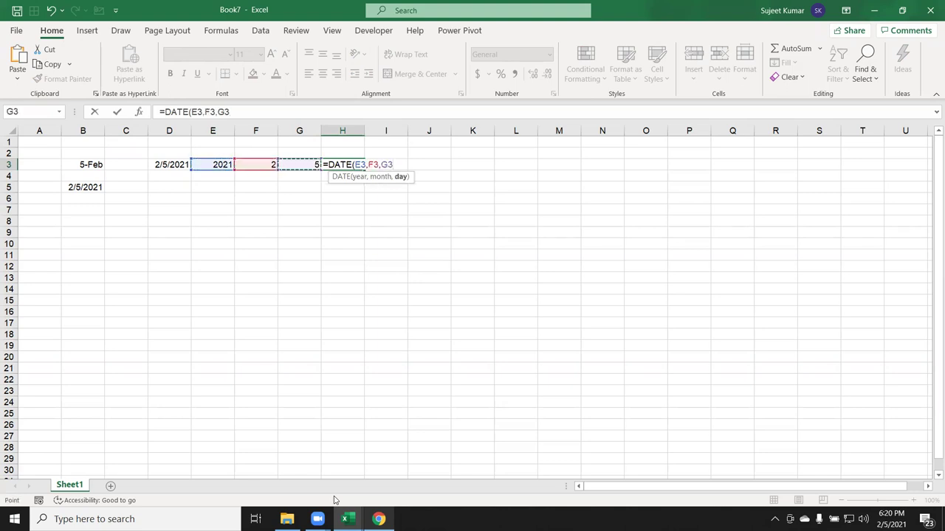
key("Return")
key("Up")
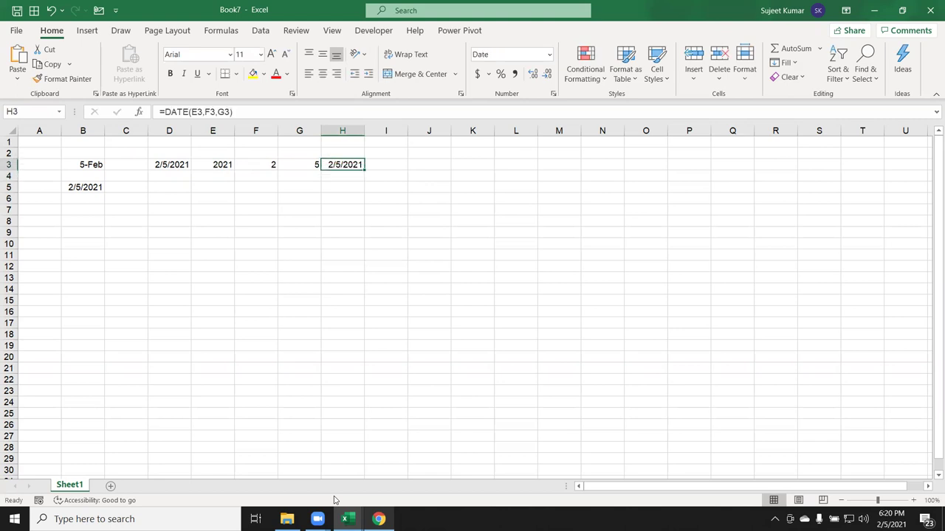
Put today's date (2/5/2021) in C7 with Ctrl+; and 20 in D7
left_click(126, 223)
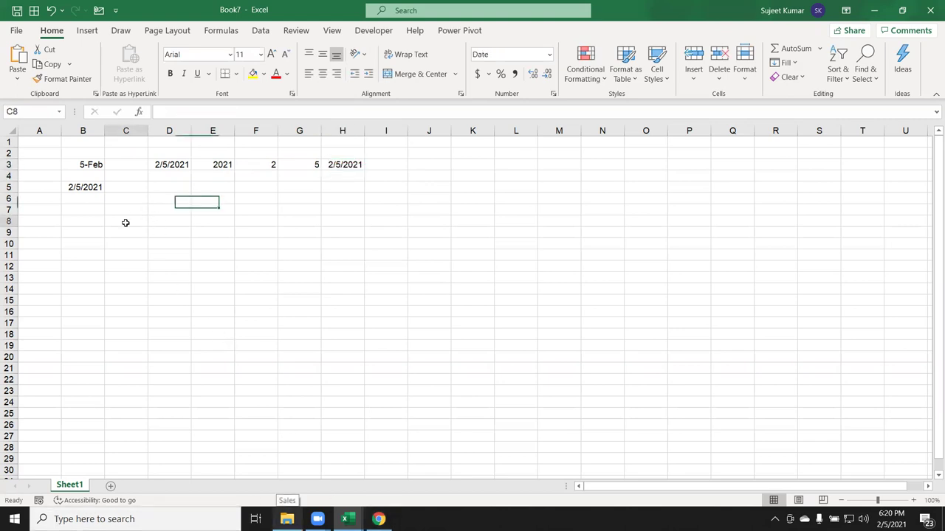
scroll(126, 230, "up", 4)
scroll(126, 233, "up", 5)
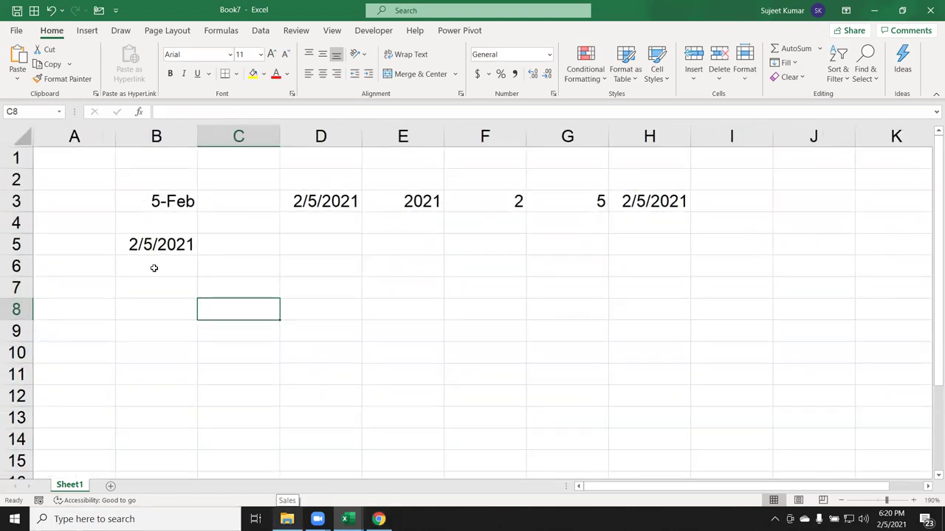
left_click(253, 282)
key("ctrl+semicolon")
key("Tab")
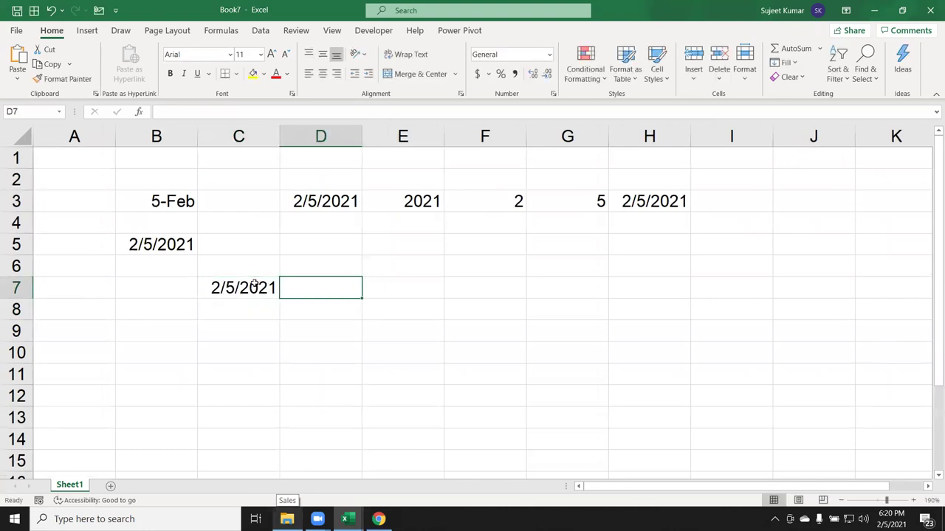
type("20")
key("Tab")
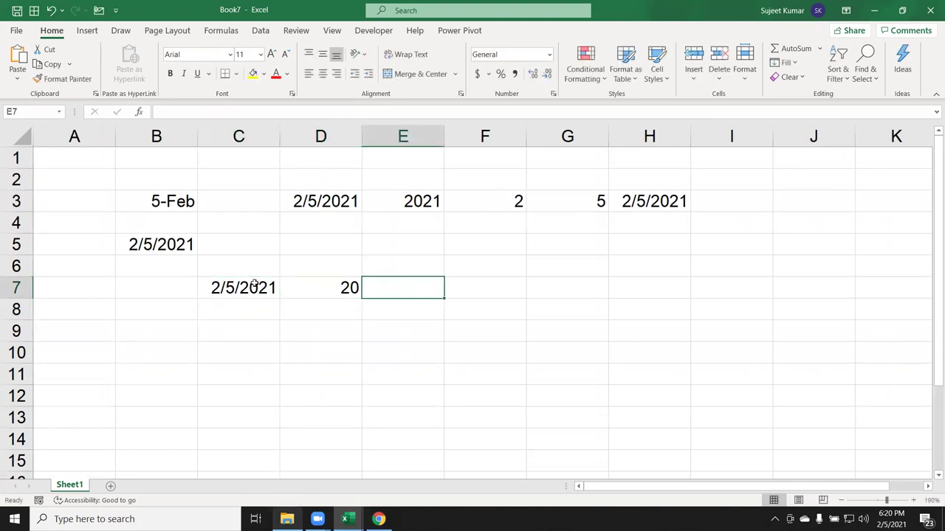
Enter =C7+D7 in E7 to get 2/25/2021
type("=")
key("Left")
key("Left")
type("+")
key("Left")
key("Return")
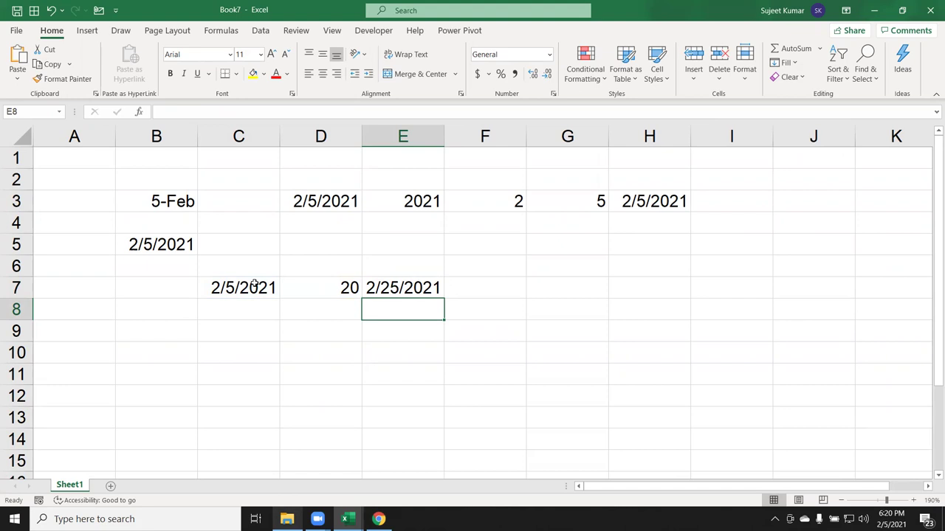
key("Up")
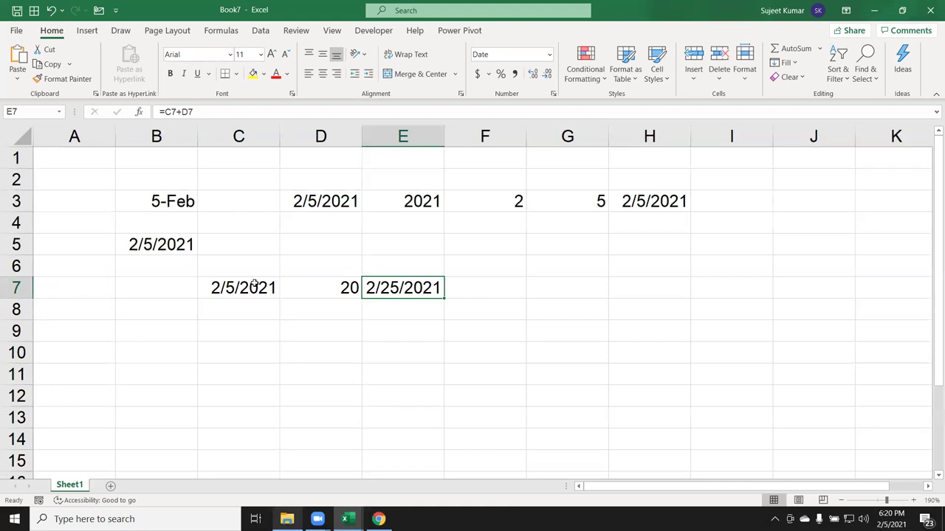
key("Left")
key("Left")
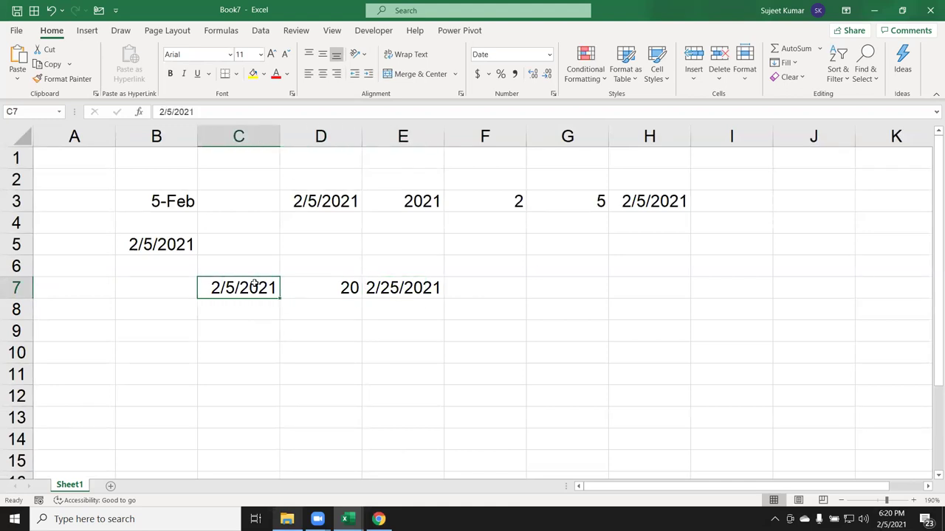
key("Down")
key("Up")
key("Down")
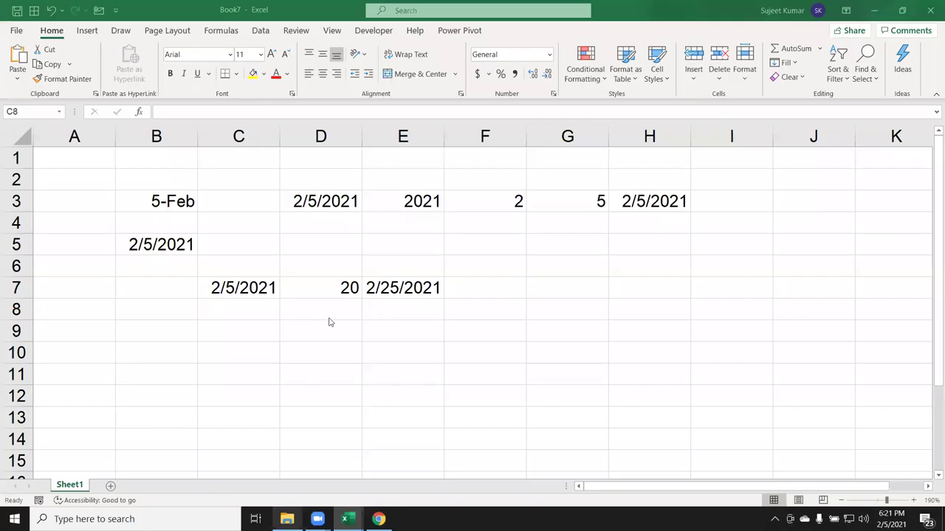
Put today's date in C8 and 3 months in D8
left_click(255, 310)
key("ctrl+semicolon")
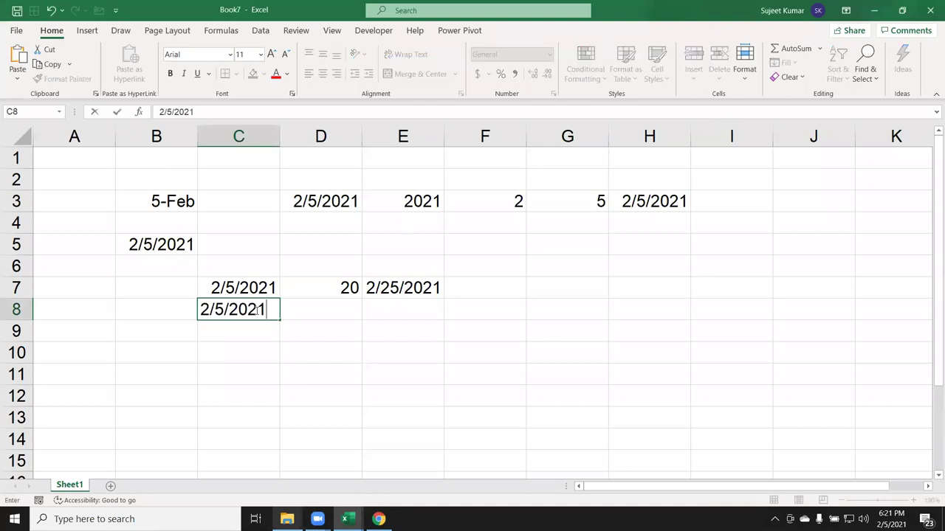
key("Tab")
type("3")
key("Return")
key("Up")
key("Right")
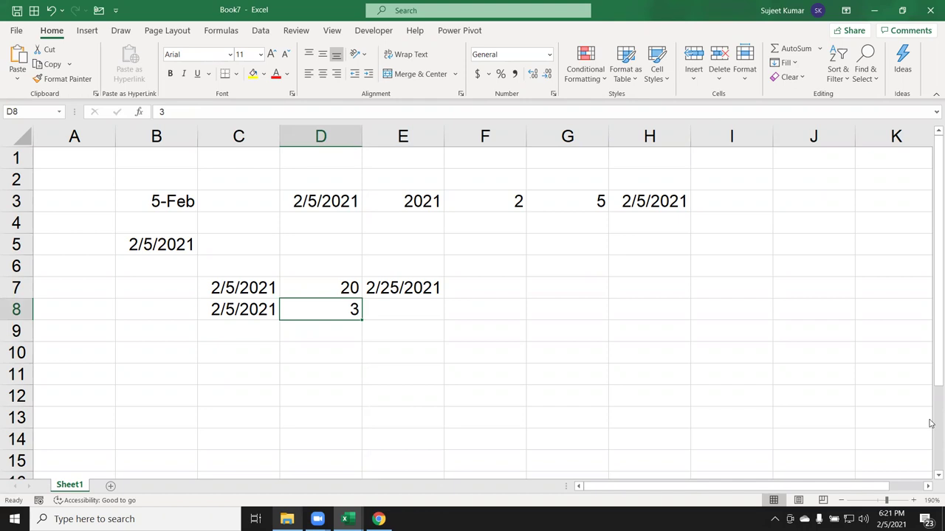
key("Right")
Enter =EDATE(C8,D8) in E8 and format it as a date, showing 5-May-21
type("=e")
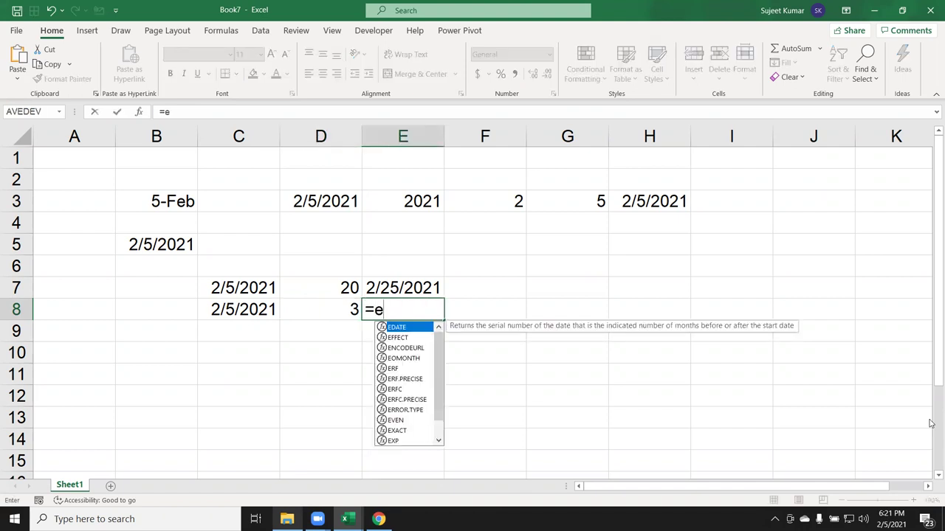
key("Tab")
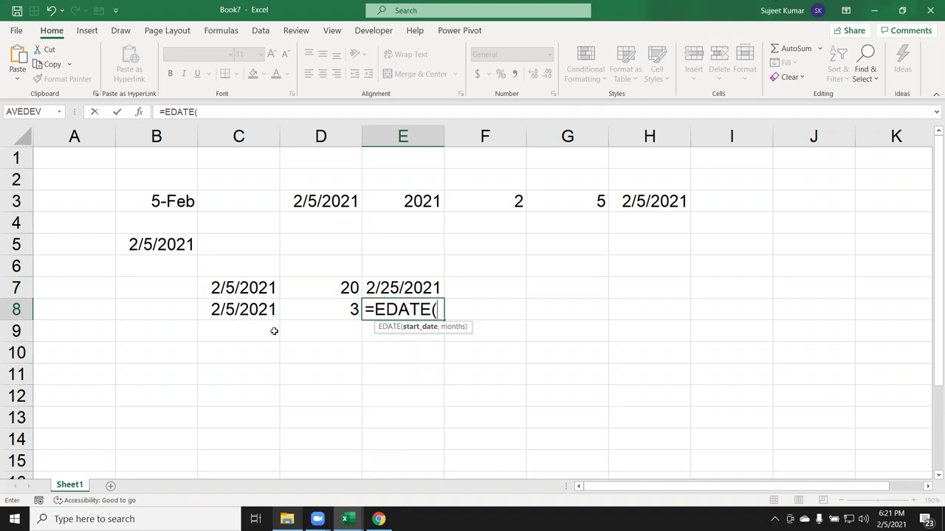
left_click(242, 307)
type(",")
left_click(332, 310)
key("Return")
key("Up")
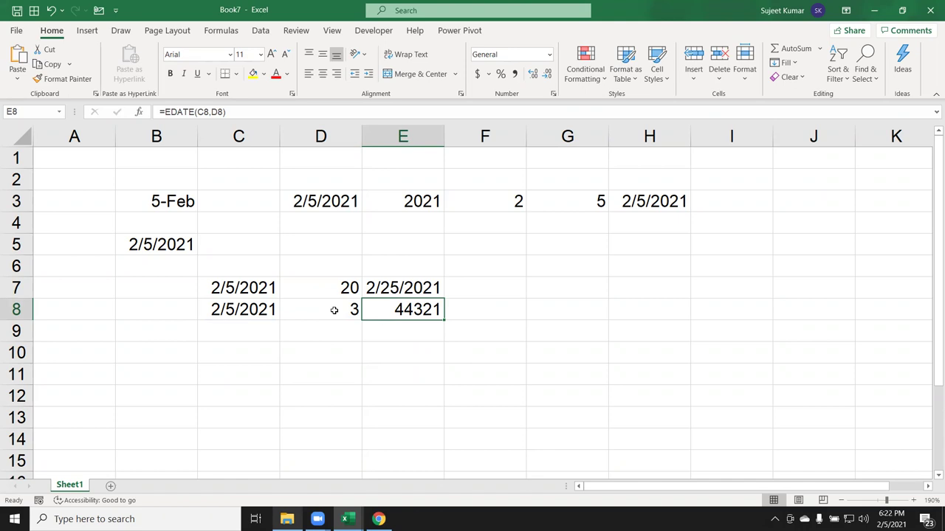
key("ctrl+shift+3")
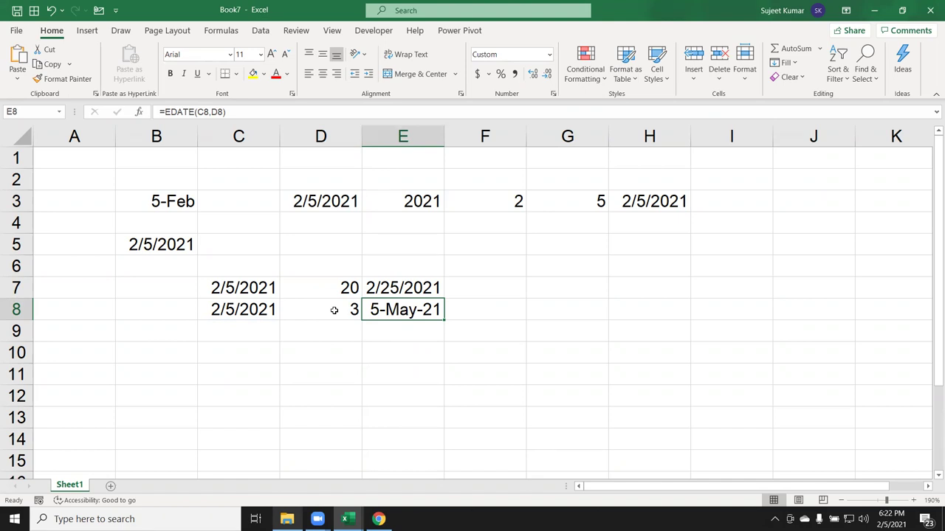
left_click(334, 310)
key("Left")
key("Right")
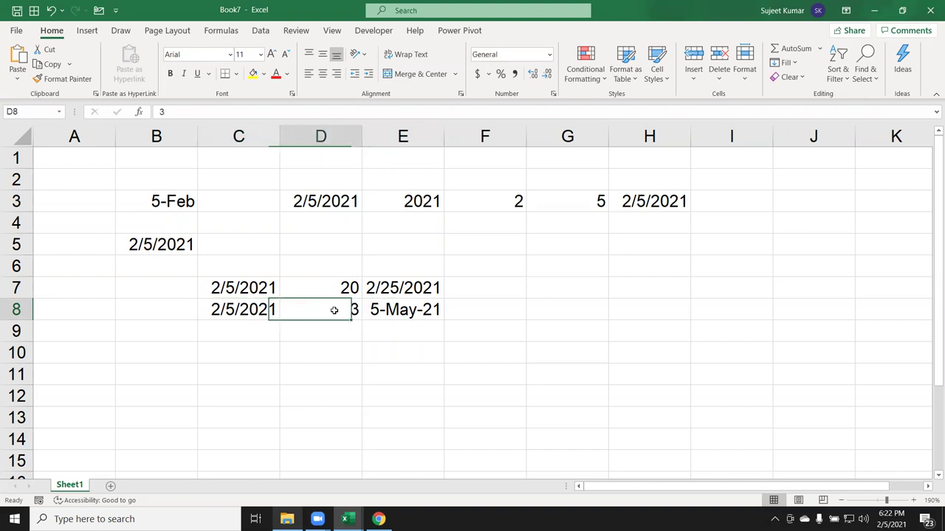
key("Right")
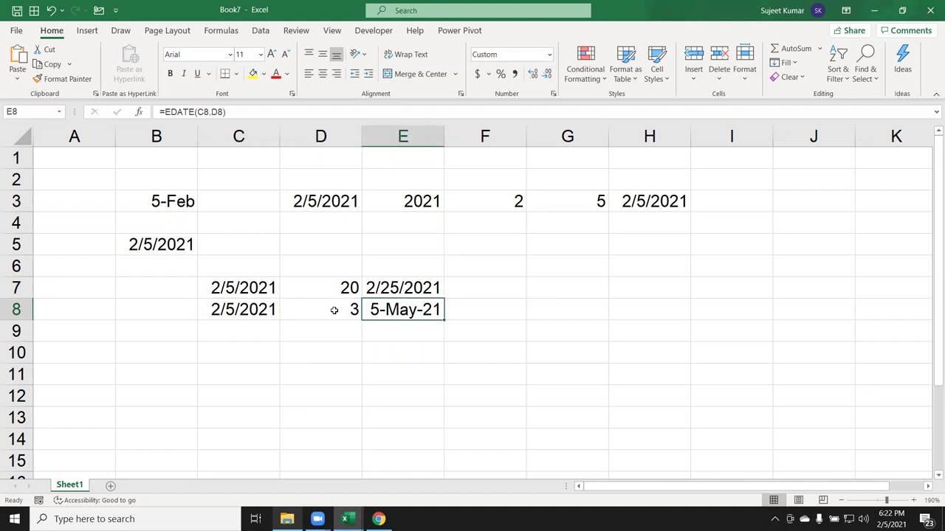
key("Down")
key("Left")
key("Left")
key("Up")
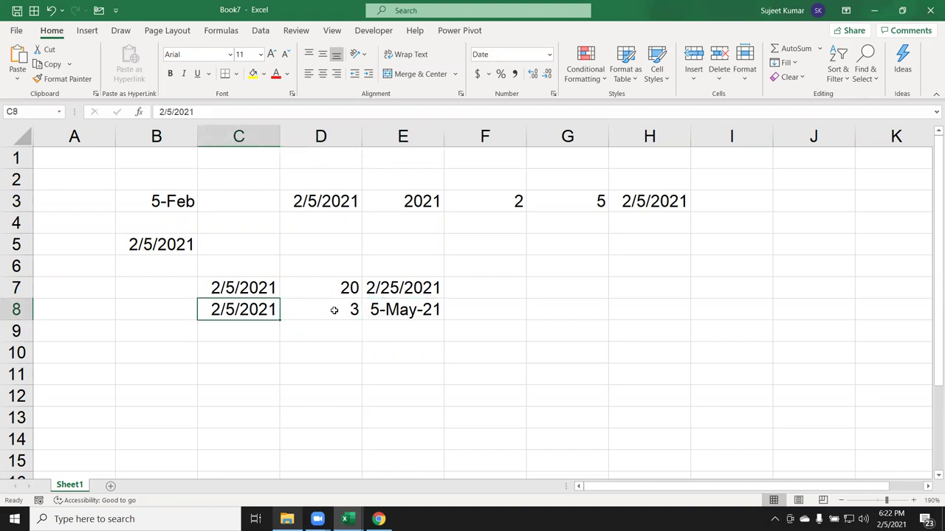
key("Right")
Try -3 months in D8, then change it back to 3
key("Left")
key("Down")
key("Up")
key("Right")
type("-3")
key("Return")
key("Up")
double_click(334, 310)
key("Delete")
key("Return")
key("Up")
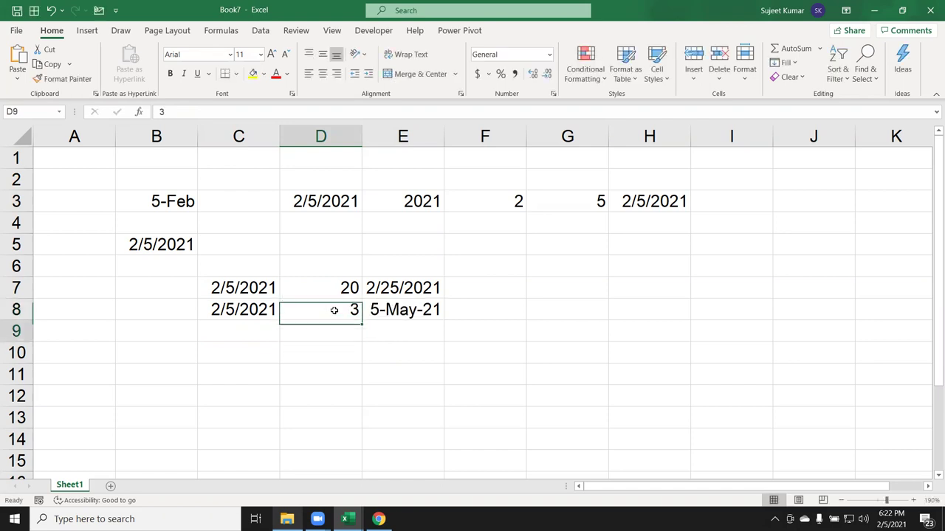
Fill row 9 with today's date in C9 and 2, 4 and 26 in D9:F9
key("Down")
key("Left")
key("ctrl+semicolon")
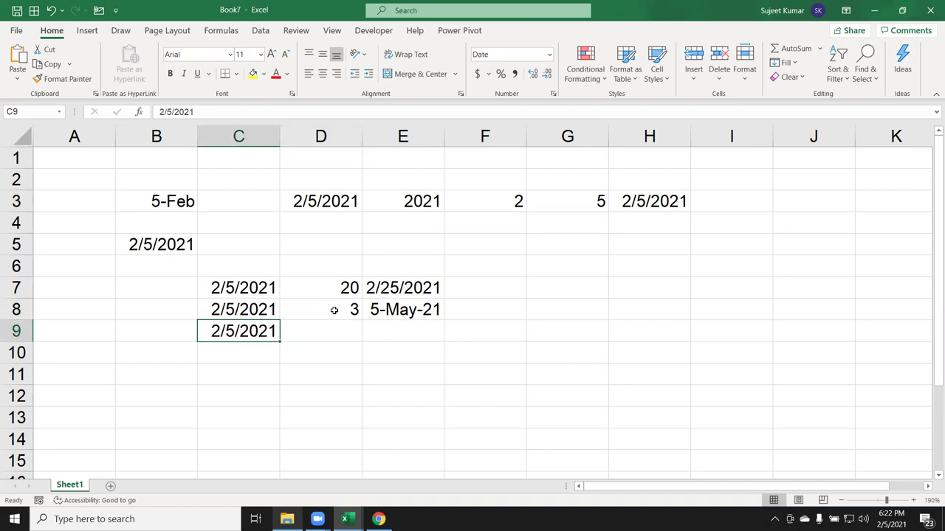
key("Tab")
type("2")
key("Tab")
type("4")
key("Tab")
type("26")
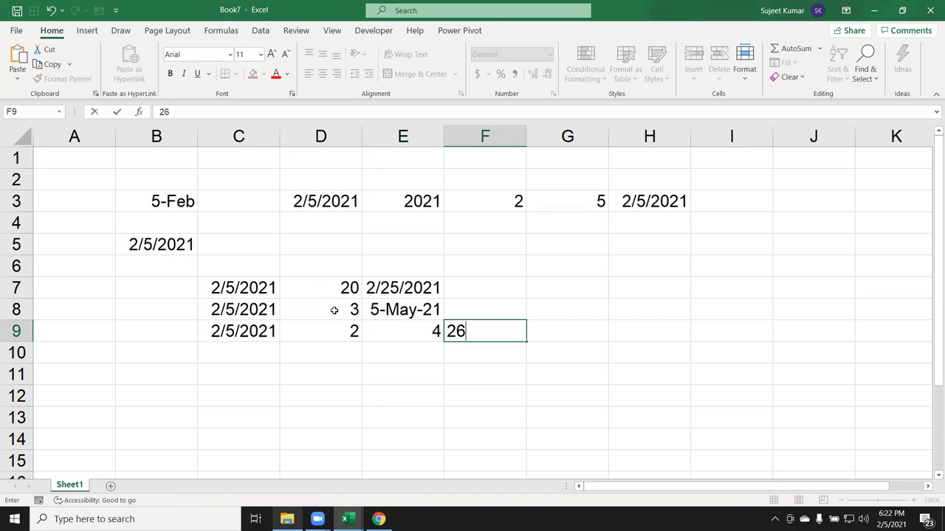
key("Return")
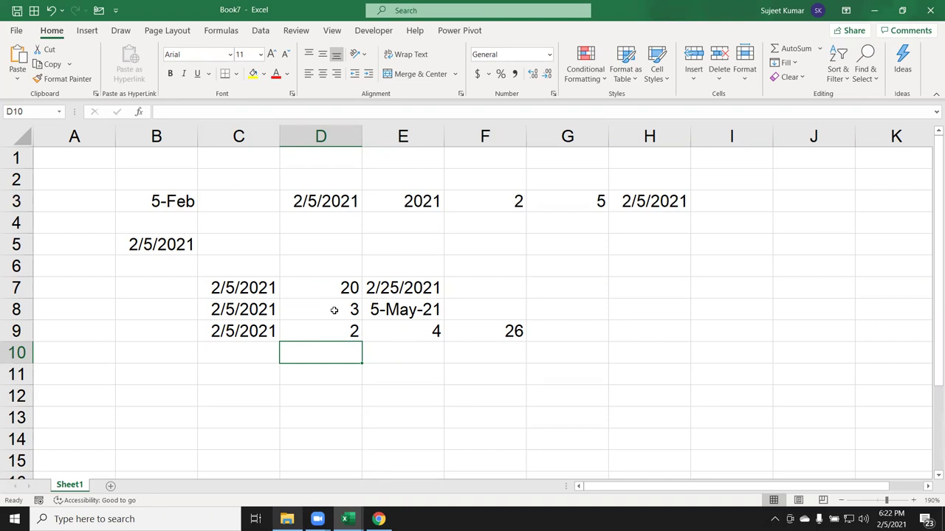
key("Right")
key("Right")
key("Right")
key("Left")
key("Left")
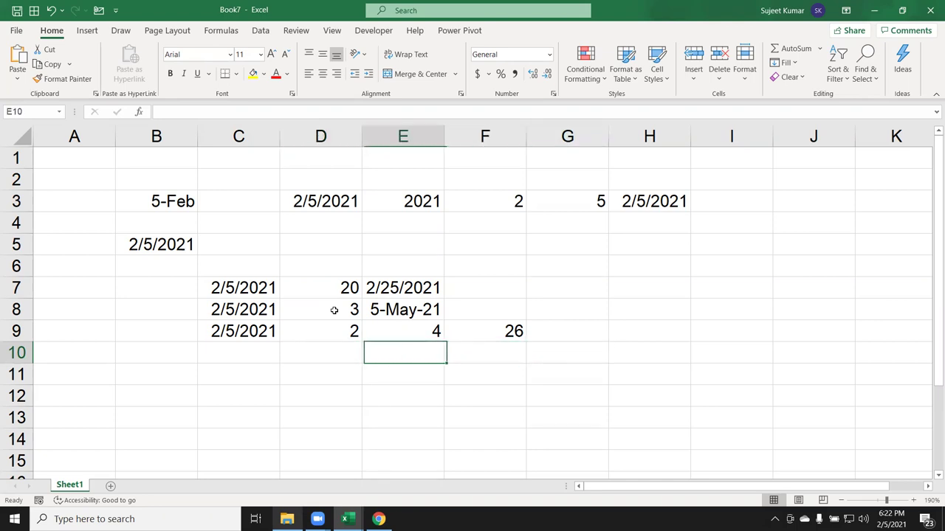
key("Left")
left_click(412, 188)
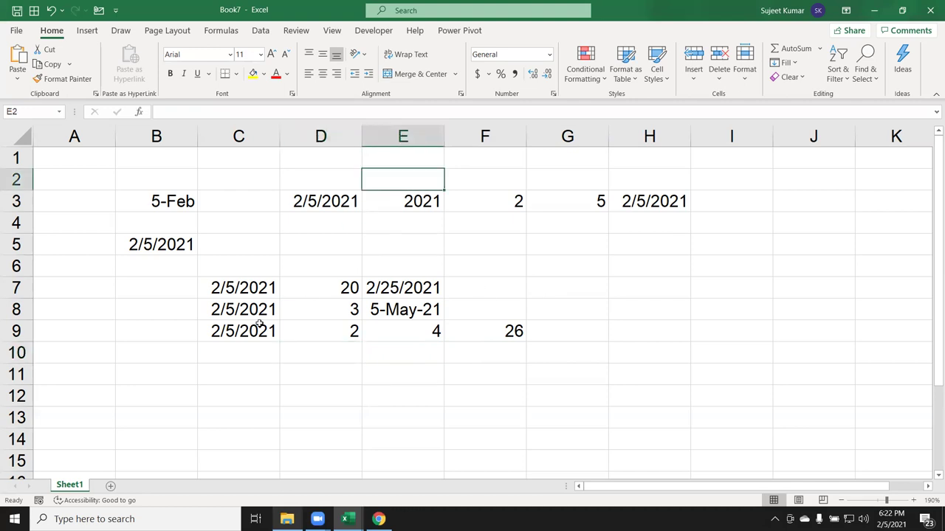
Start a DATE formula in C10 with YEAR(C9)+2 and a MONTH reference to C9
left_click(229, 356)
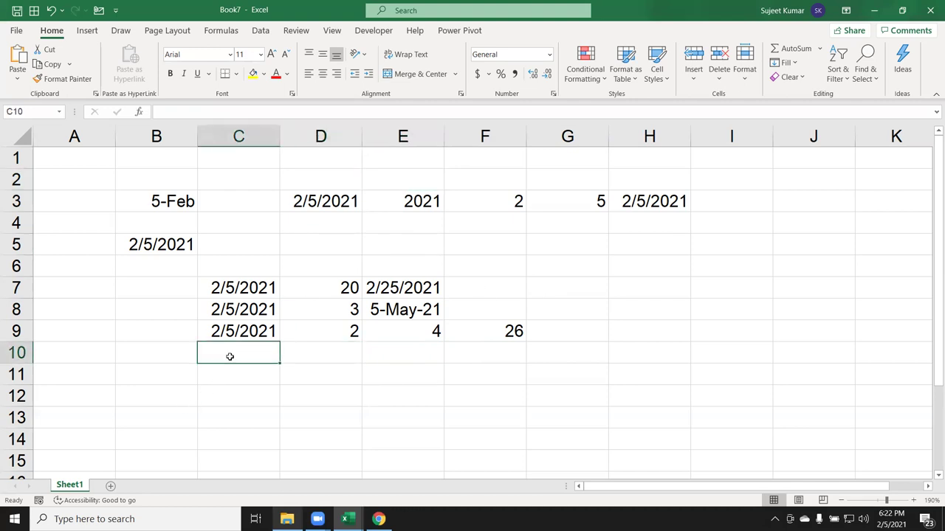
type("=dat")
key("Tab")
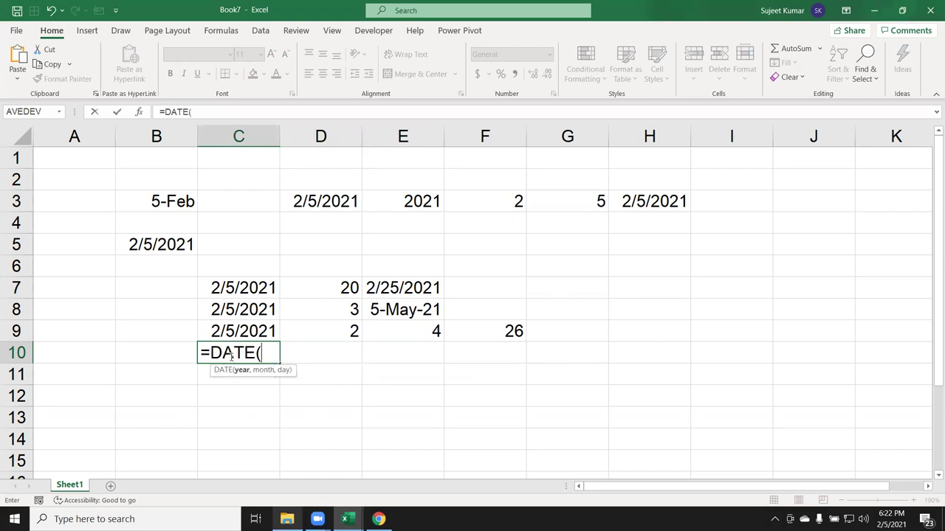
type("ye")
key("Tab")
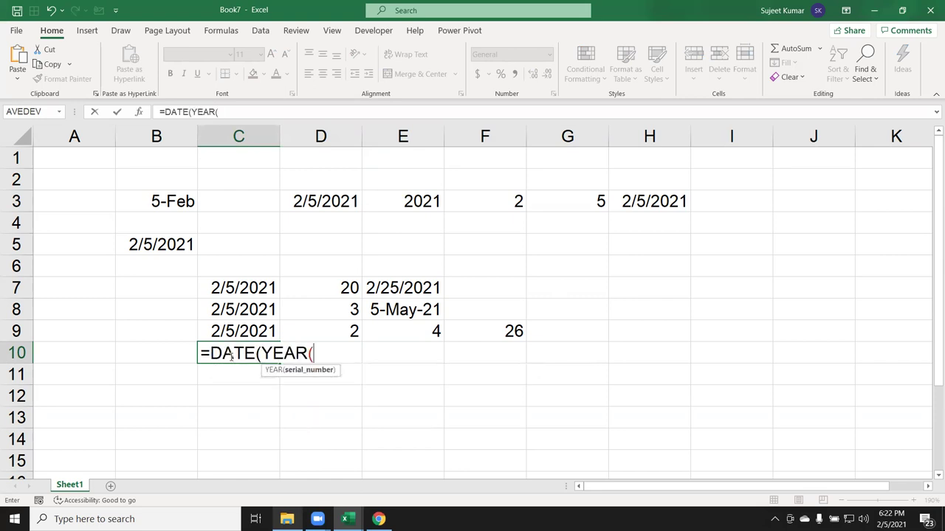
key("Up")
type(")")
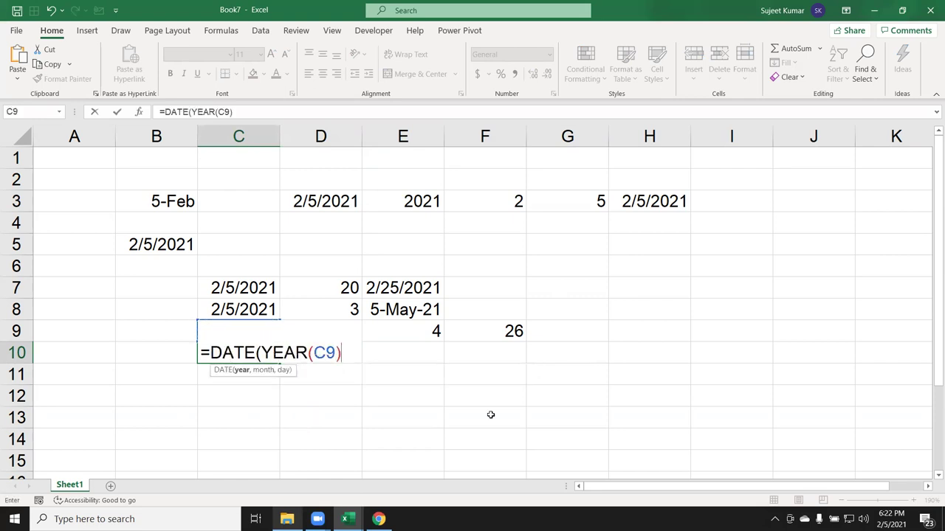
type("+2")
type(",mon")
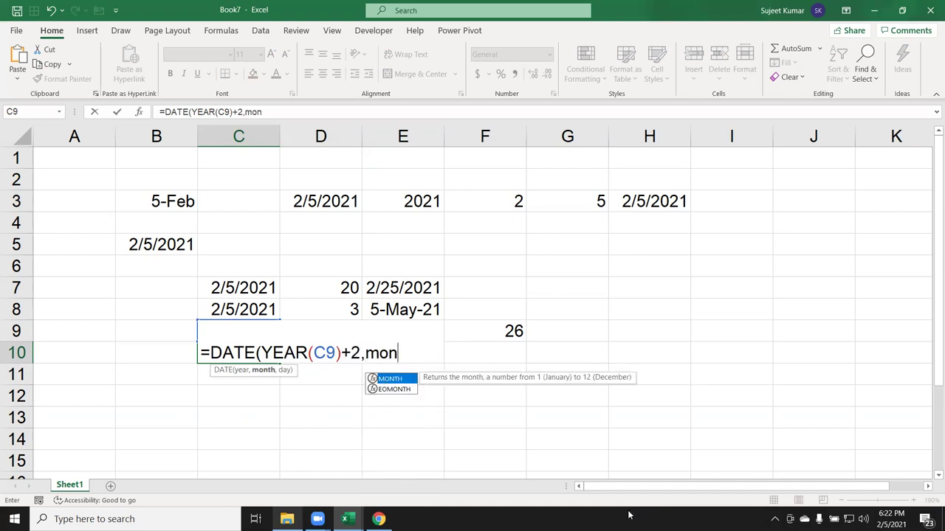
key("Tab")
key("Left")
key("Up")
key("Right")
Complete it with MONTH(C9)+4 and DAY(C9)+26, giving 7/1/2023
type(")+4,")
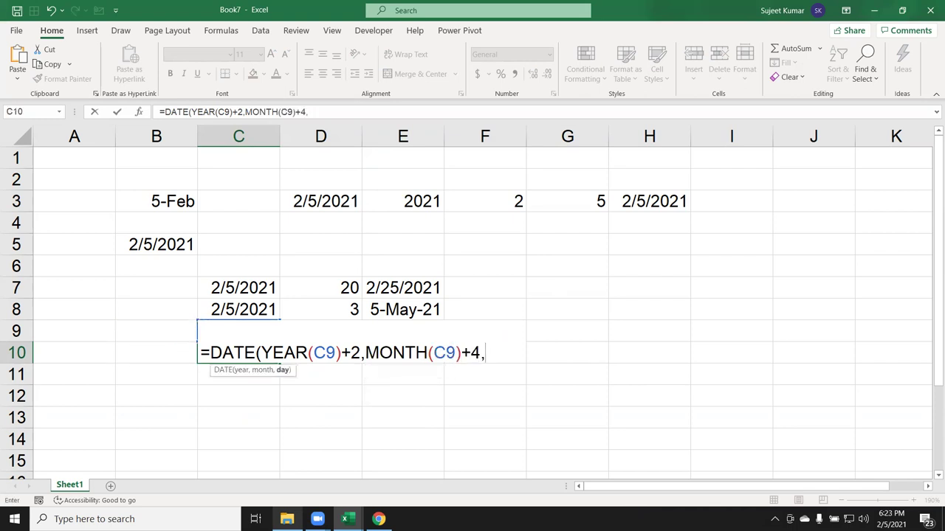
type("day")
key("Tab")
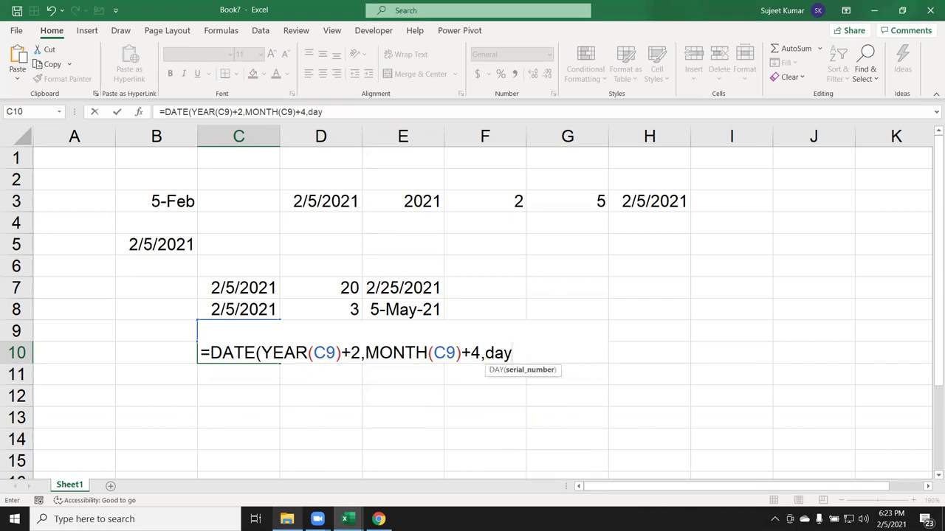
key("Up")
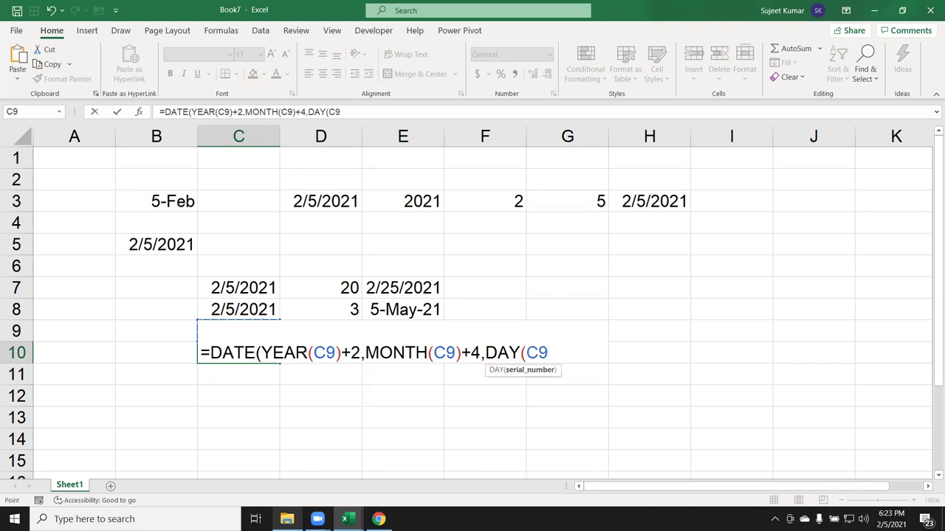
type(")+")
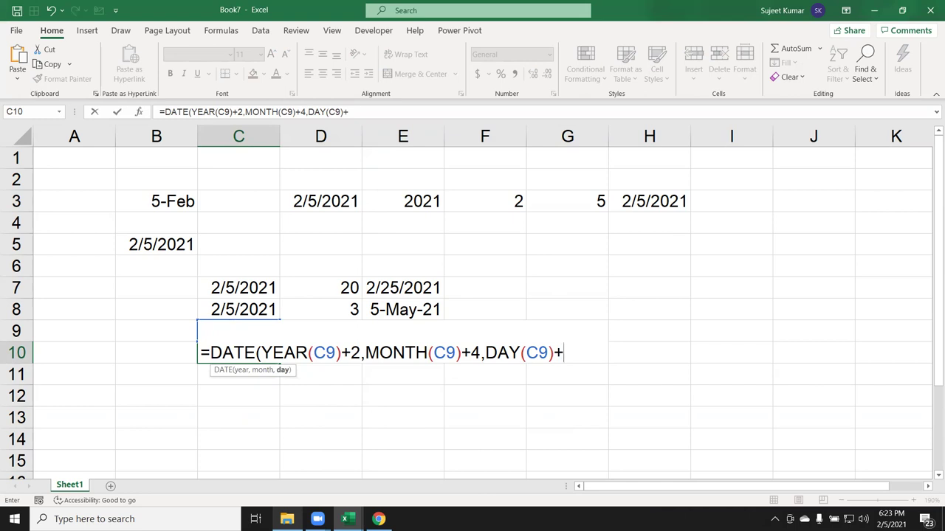
type("26")
type(")")
key("Return")
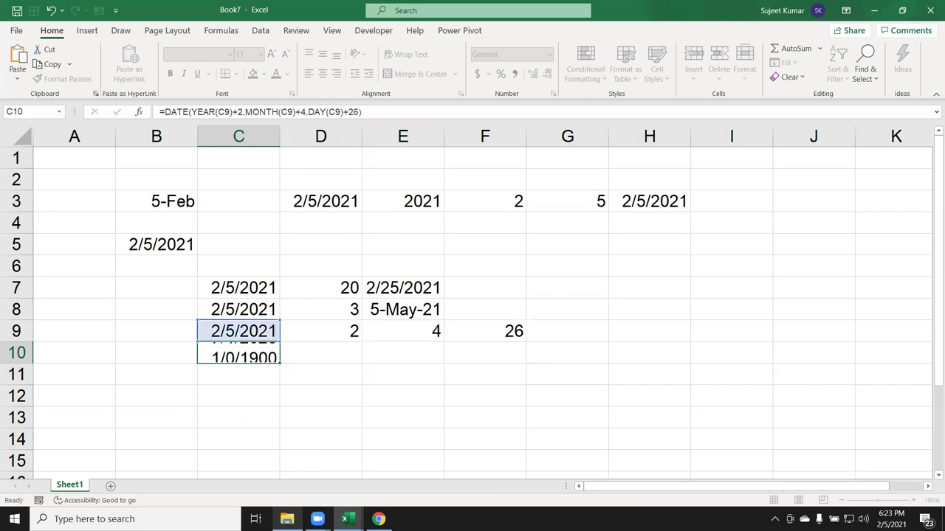
left_click(239, 352)
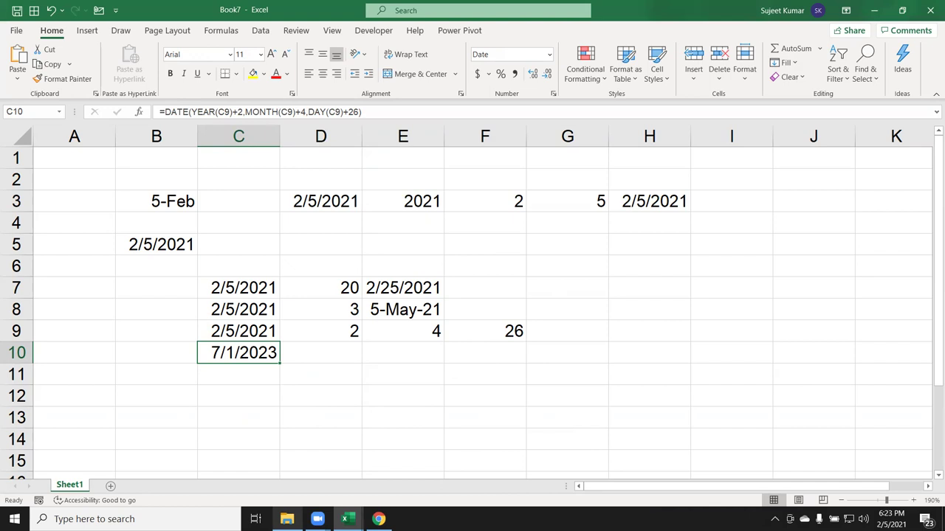
key("Up")
key("Down")
key("Down")
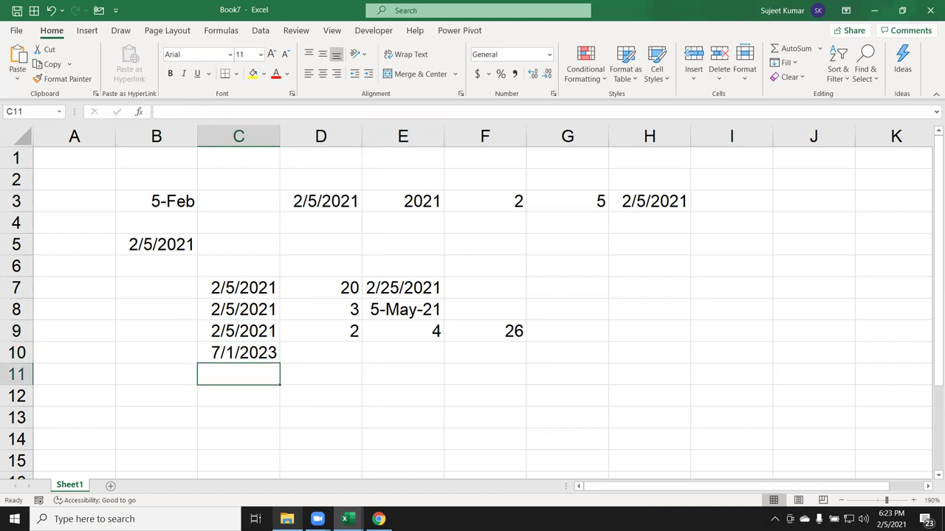
key("Down")
key("Down")
key("Down")
key("Down")
key("Down")
key("Down")
key("Down")
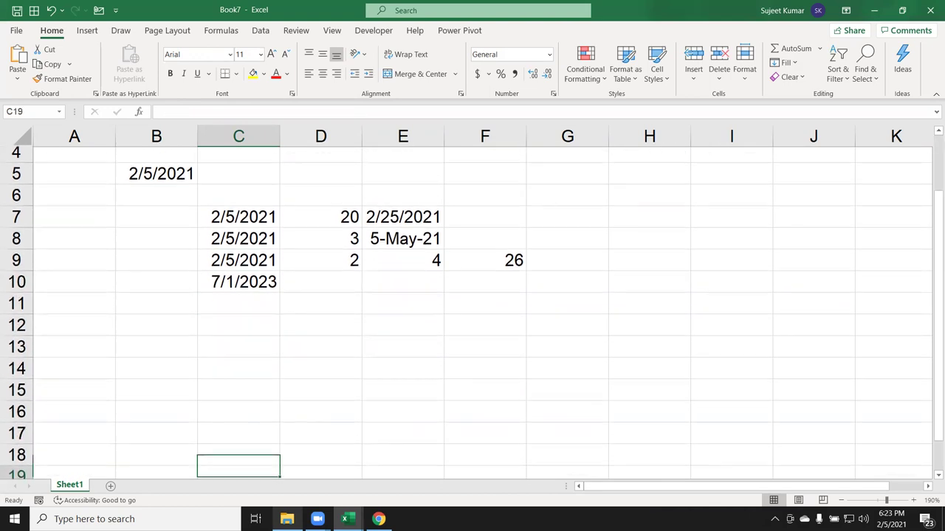
Enter 1-Jan in C12 and today's date 2/5/2021 in D12
key("Up")
key("Up")
key("Up")
key("Up")
key("Up")
key("Up")
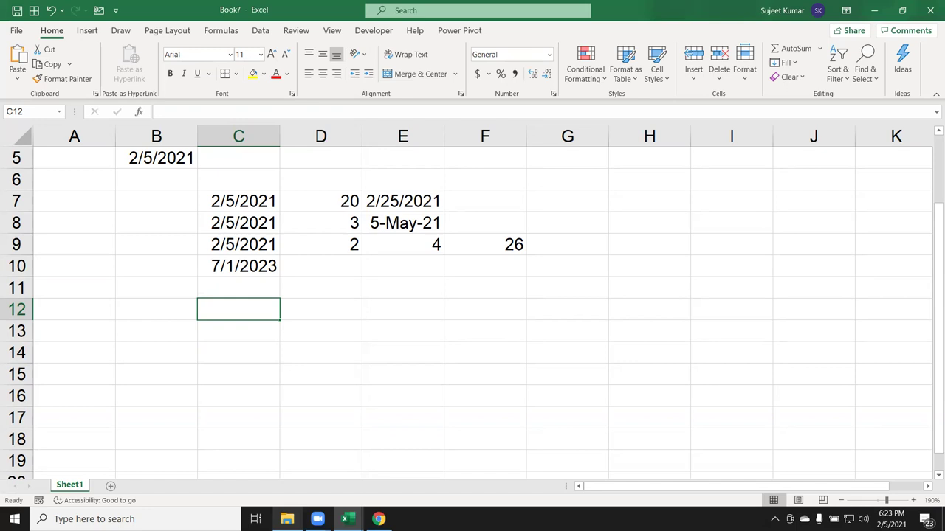
type("1/1")
key("Tab")
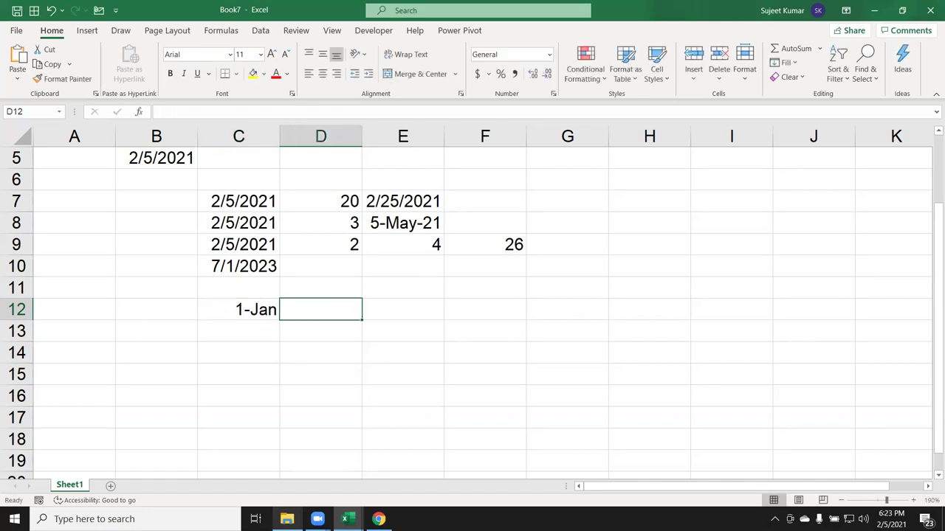
key("ctrl+semicolon")
key("Tab")
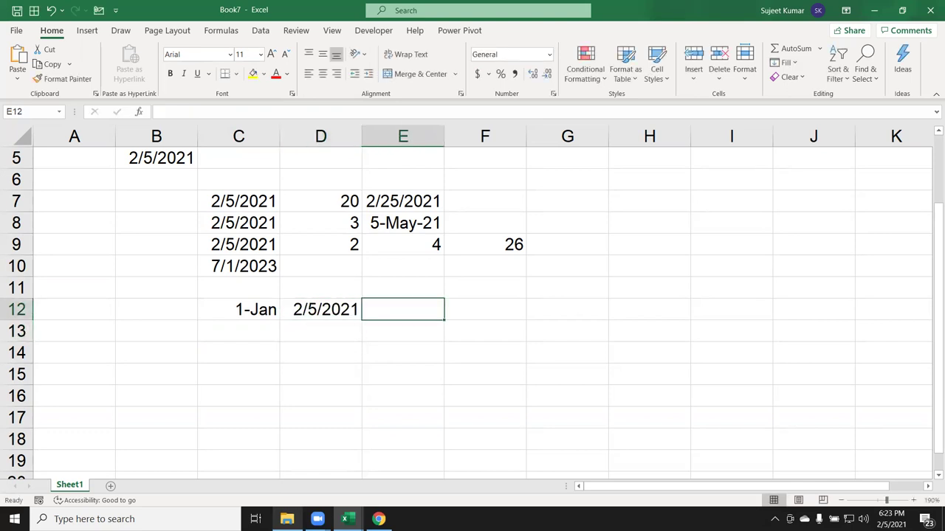
Enter =D12-C12 in E12 to show the 35-day gap
type("=")
key("Left")
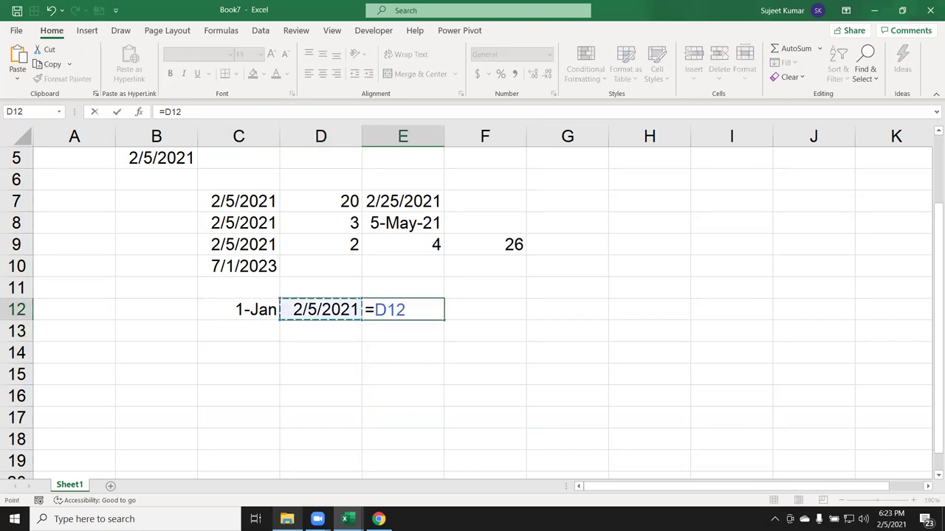
type("-")
key("Left")
key("Left")
key("Return")
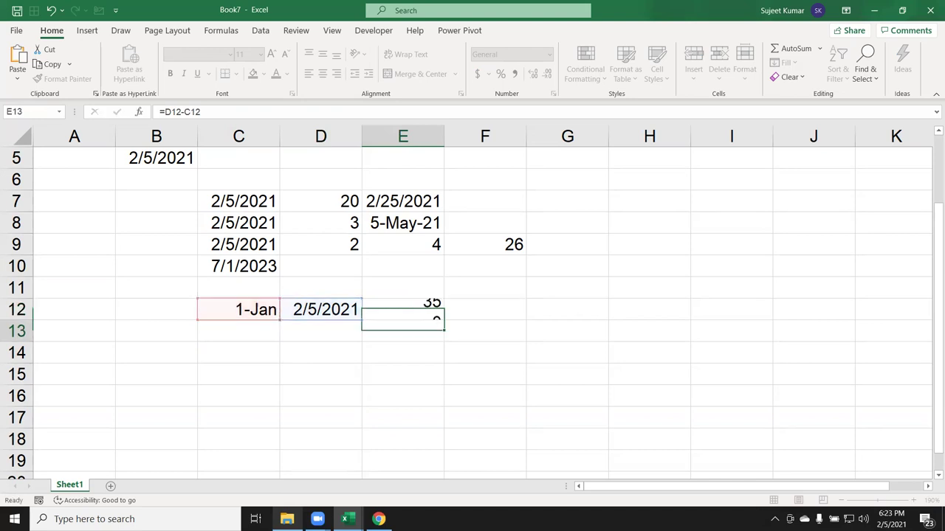
key("Up")
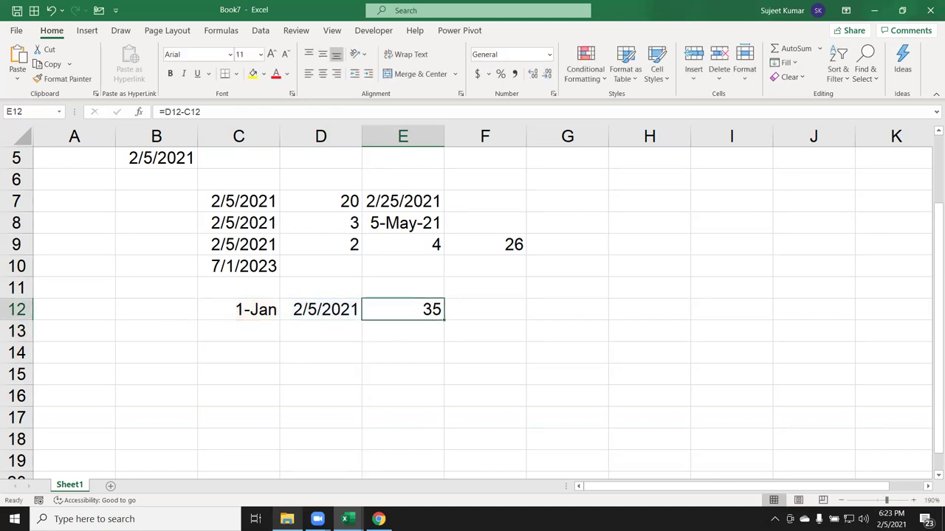
Enter =DAYS(D12,C12) in F12, which also returns 35
key("Tab")
type("day")
key("BackSpace")
key("BackSpace")
key("BackSpace")
type("=")
key("Down")
key("Tab")
key("Left")
key("Left")
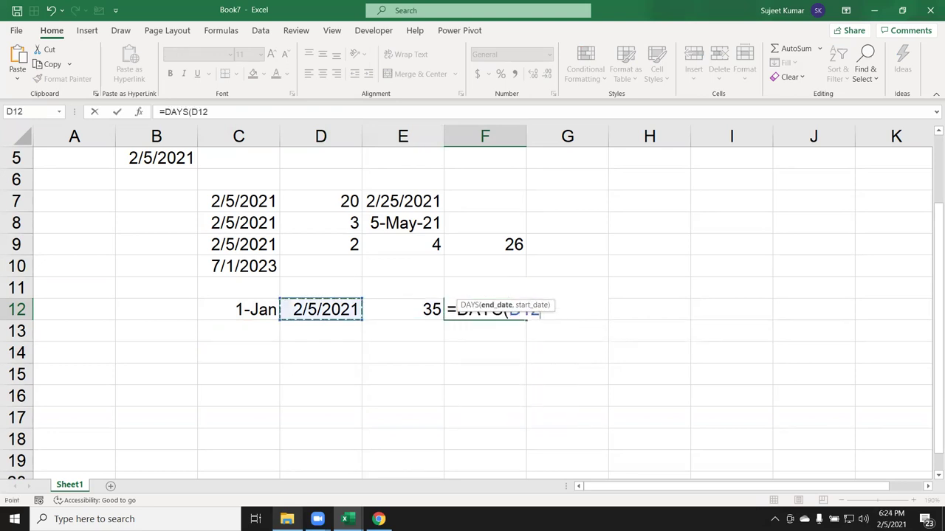
key("Left")
key("Right")
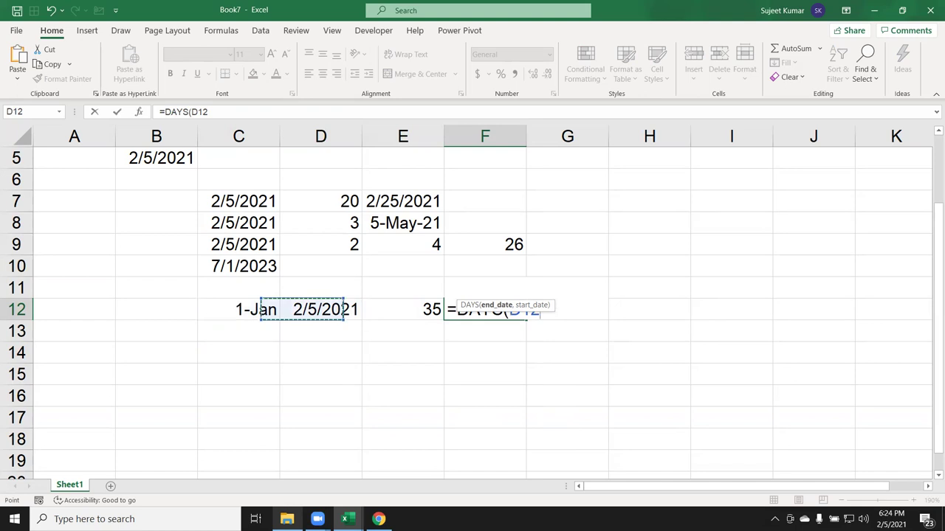
type(",")
key("Left")
key("Left")
key("Left")
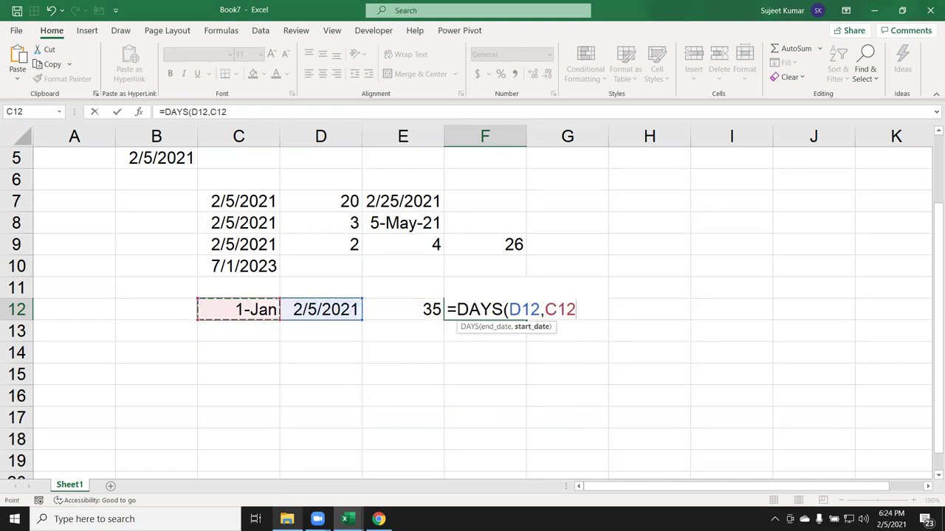
key("Return")
key("Up")
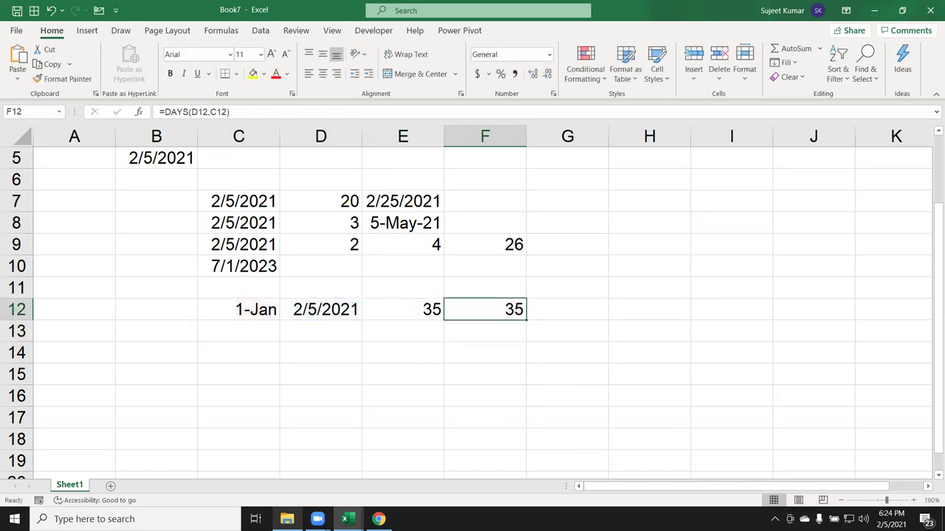
left_click(567, 309)
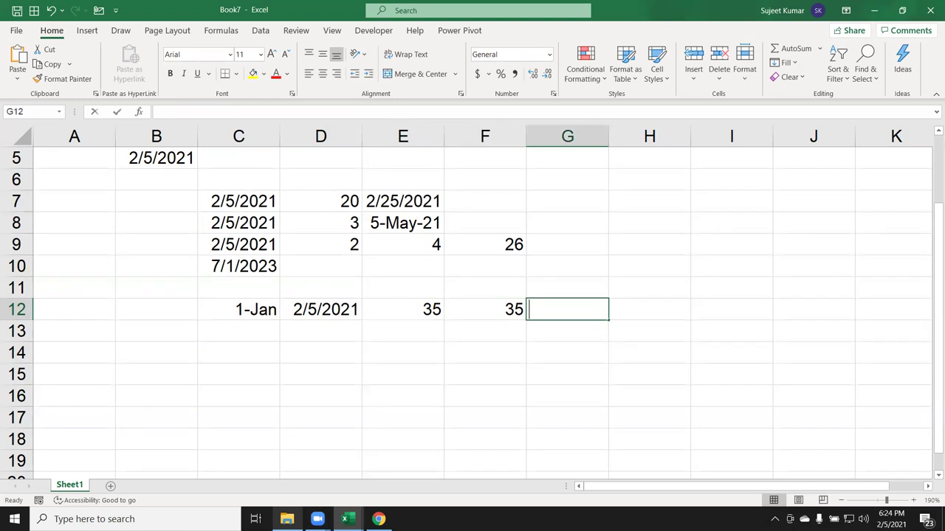
Enter =DAYS360(C12,D12) in G12, returning 34
type("=day")
key("Down")
key("Down")
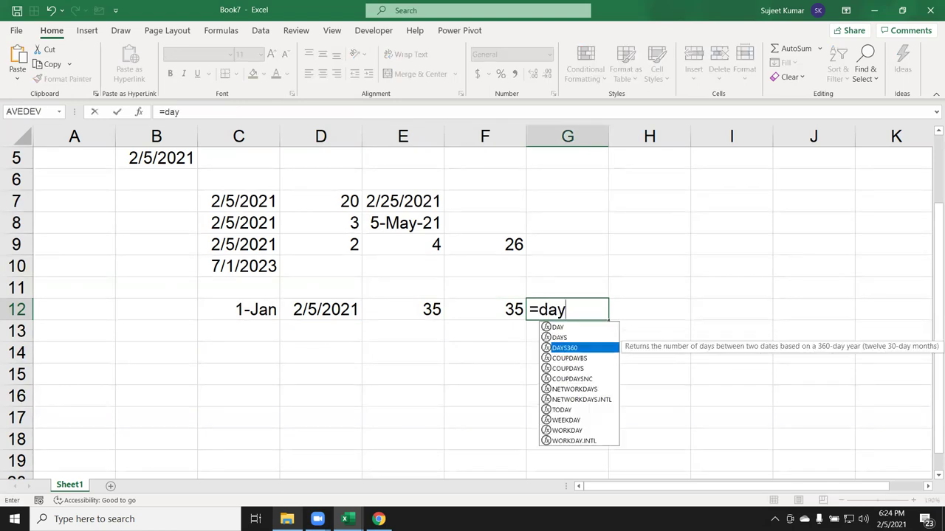
key("Tab")
key("Left")
key("Left")
key("Left")
key("Left")
type(",")
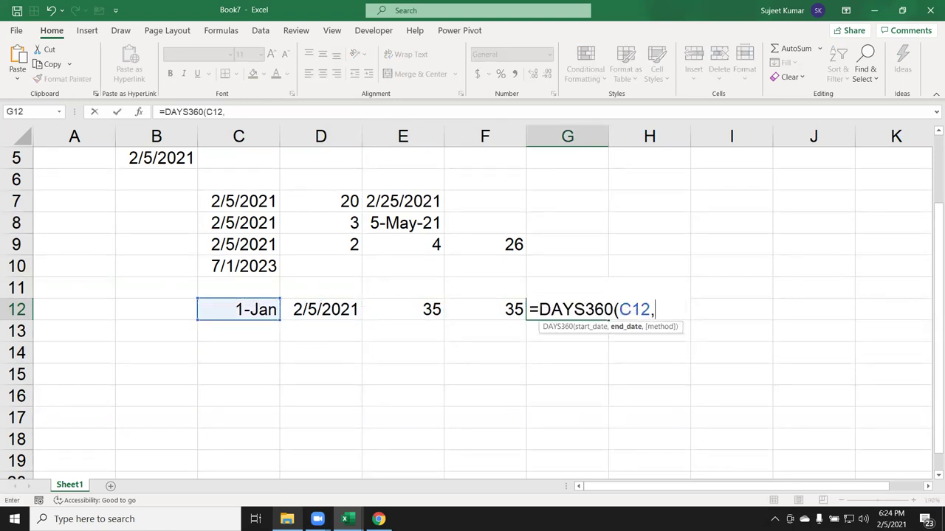
key("Left")
key("Left")
key("Left")
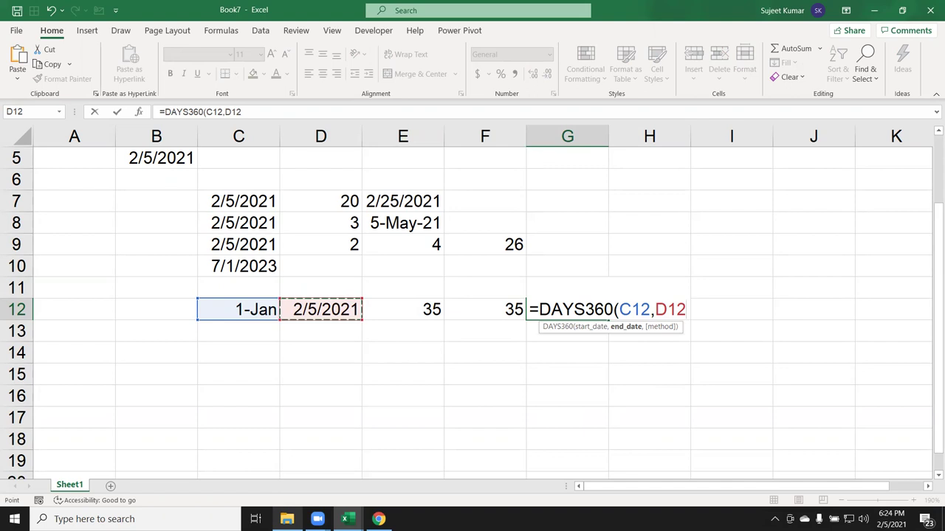
type(")")
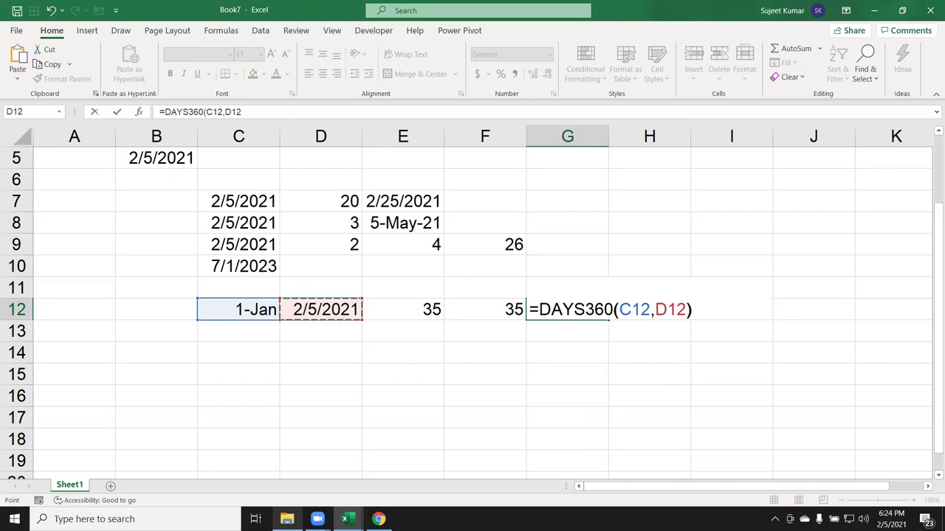
key("Return")
key("Up")
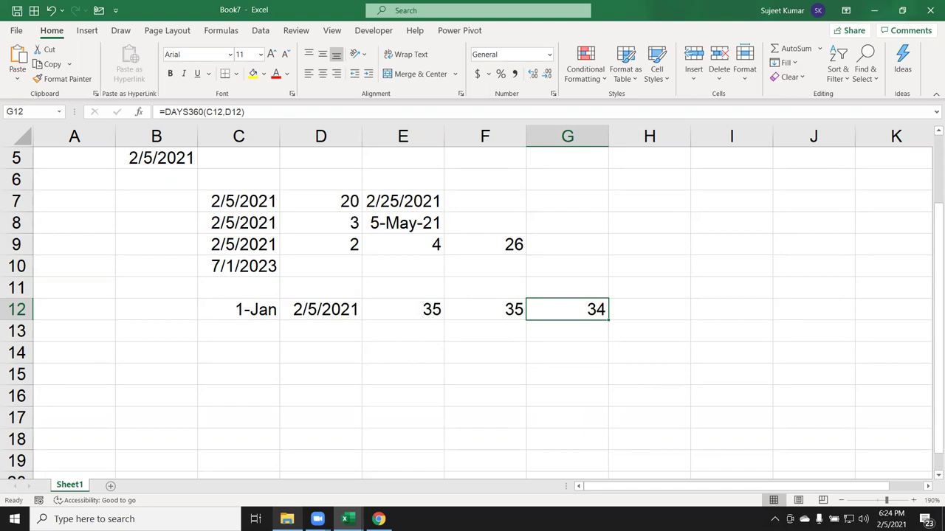
Fill the 1-Jan and 2/5/2021 dates from C12:D12 down into row 13 with Ctrl+D
key("Left")
key("Left")
key("Left")
key("Left")
key("shift+Right")
key("shift+Down")
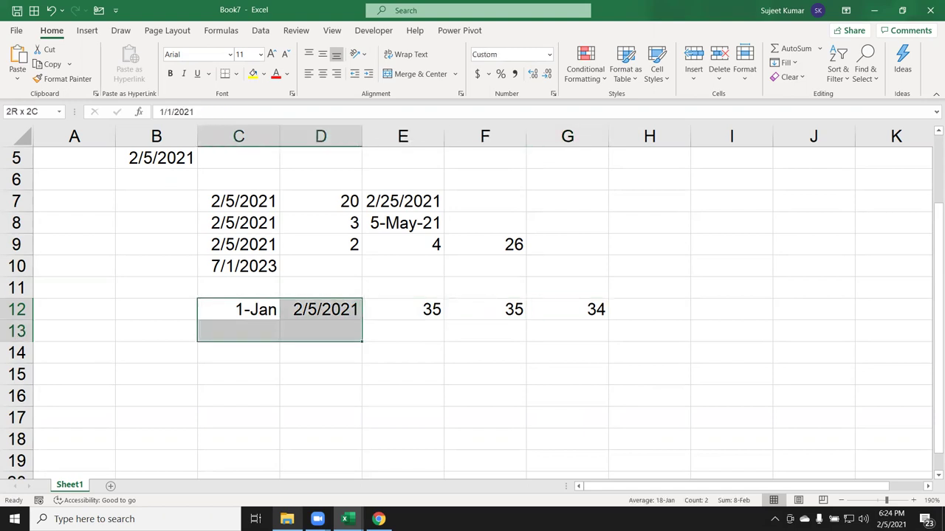
key("ctrl+d")
key("Down")
key("Right")
key("Right")
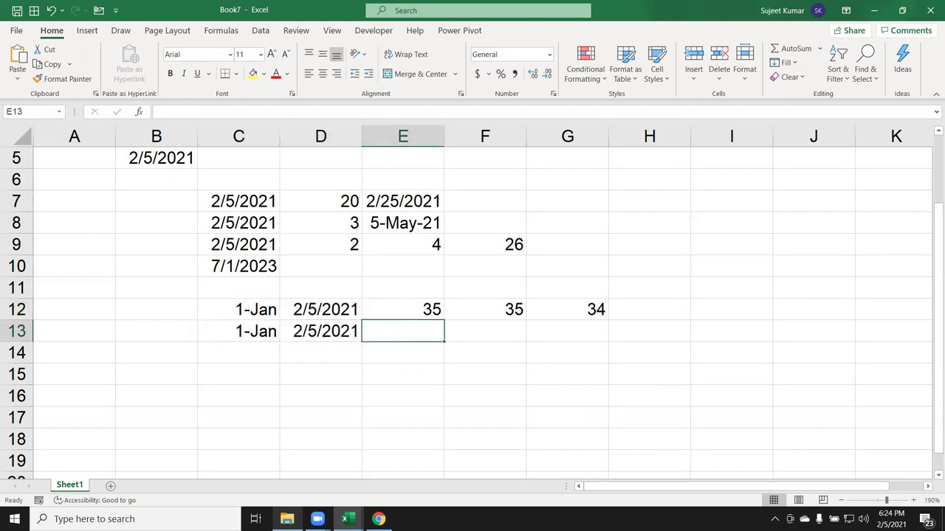
Type the holidays 26-Jan, 14-Jan, 17-Mar and 18-Aug into I6:I9
left_click(732, 187)
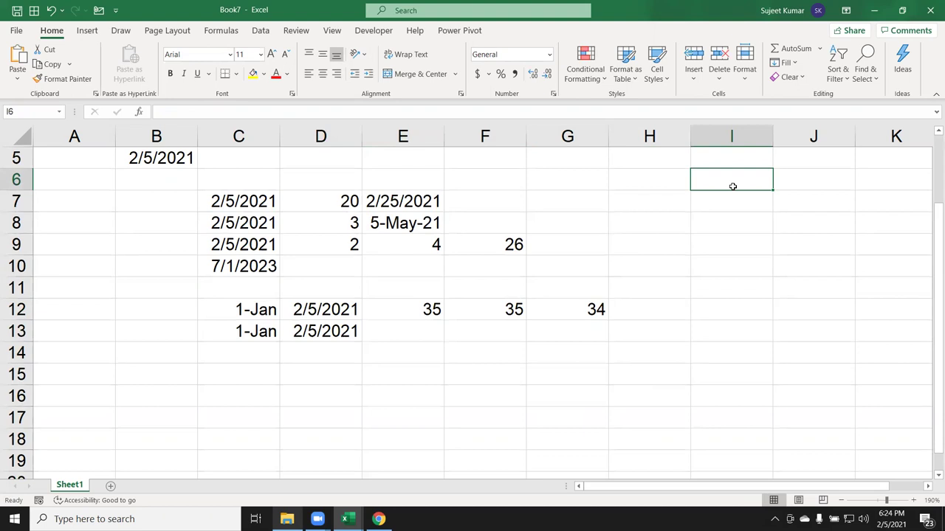
type("1/26")
key("Return")
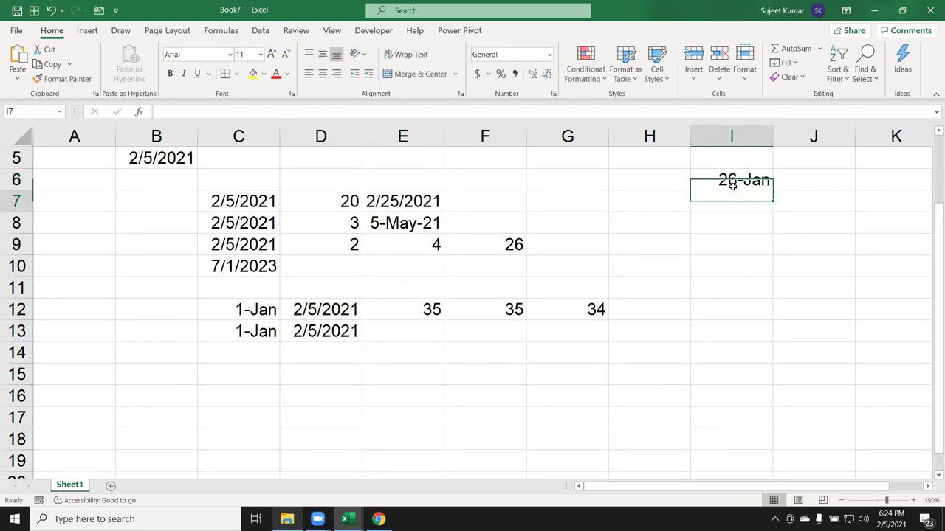
type("1/2")
key("BackSpace")
type("14")
key("Return")
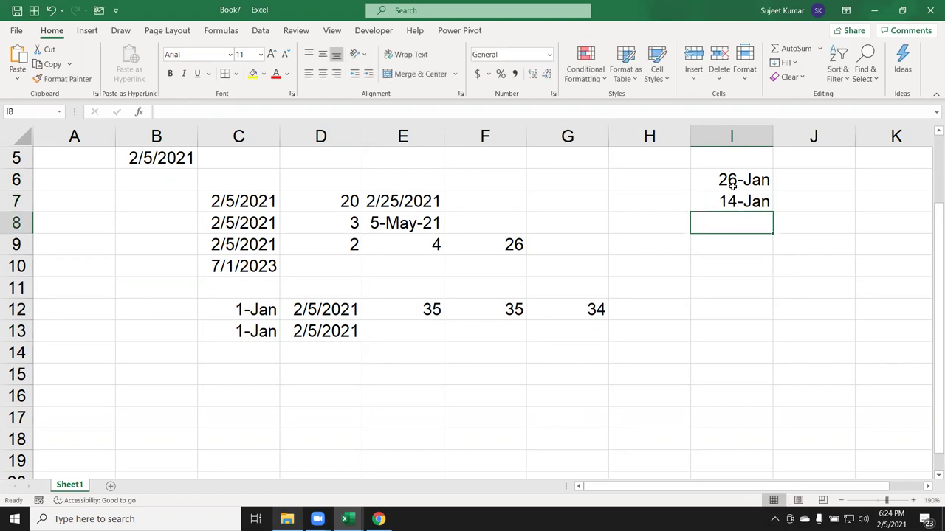
type("3/17")
key("Return")
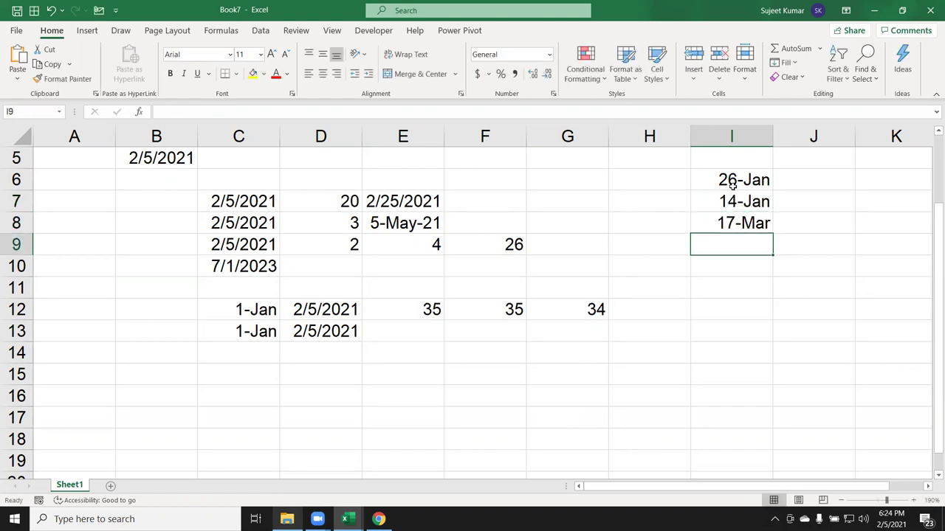
type("8/18")
key("Return")
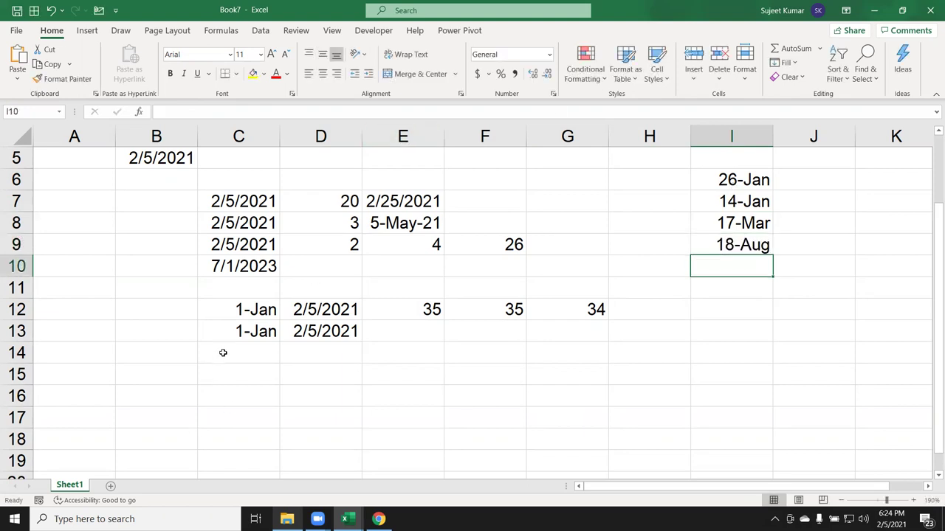
left_click_drag(233, 336, 319, 332)
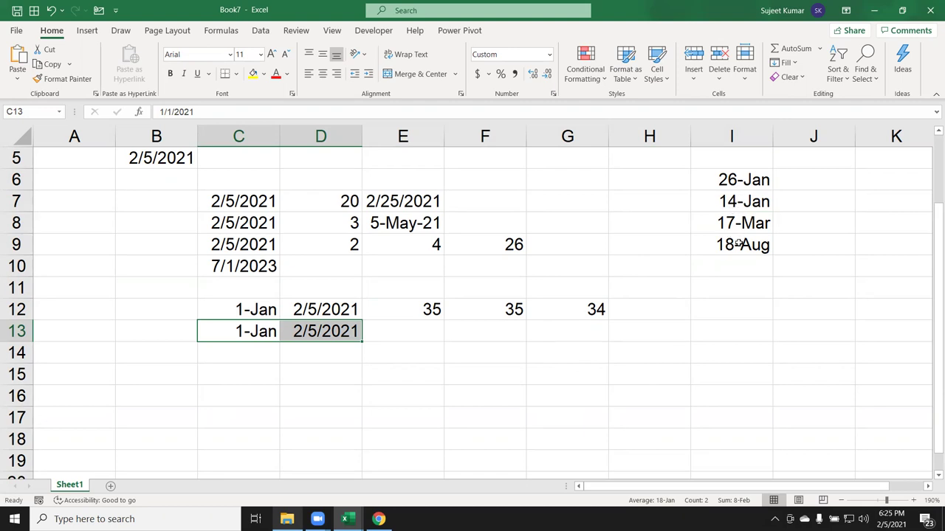
Enter =NETWORKDAYS(C13,D13,I6:I9) in E13, returning 24 workdays
left_click(428, 325)
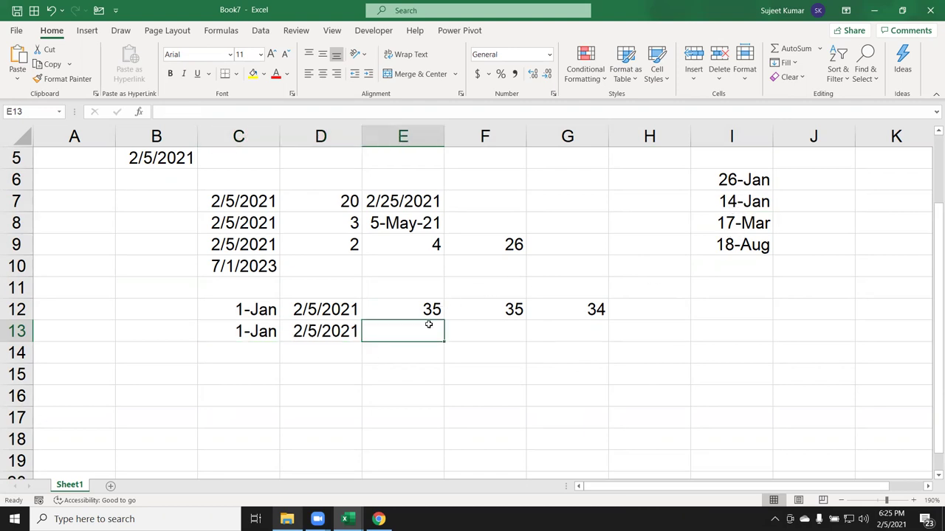
type("=da")
key("BackSpace")
key("BackSpace")
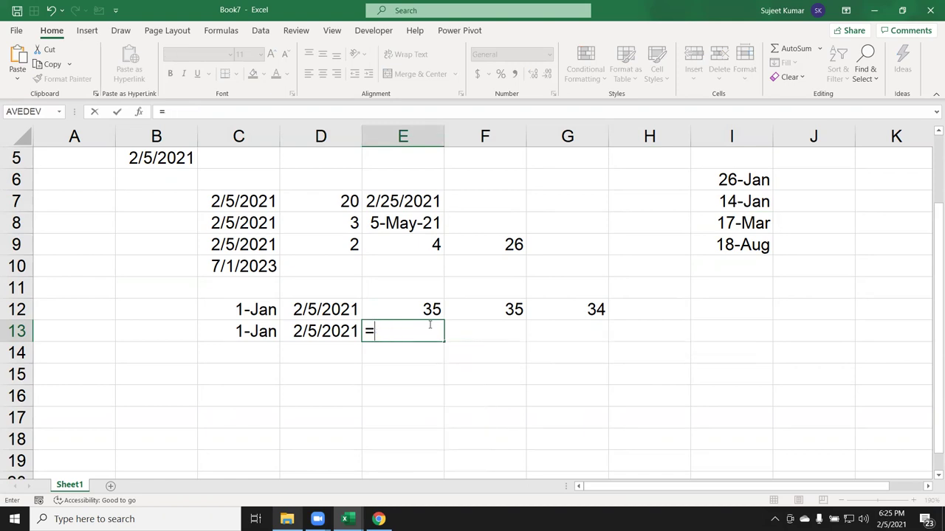
type("net")
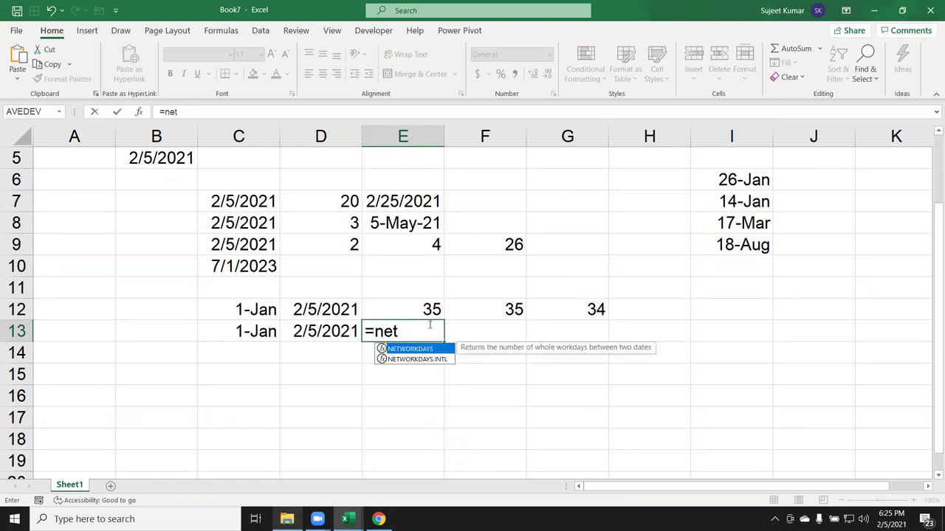
key("Tab")
key("Left")
key("Left")
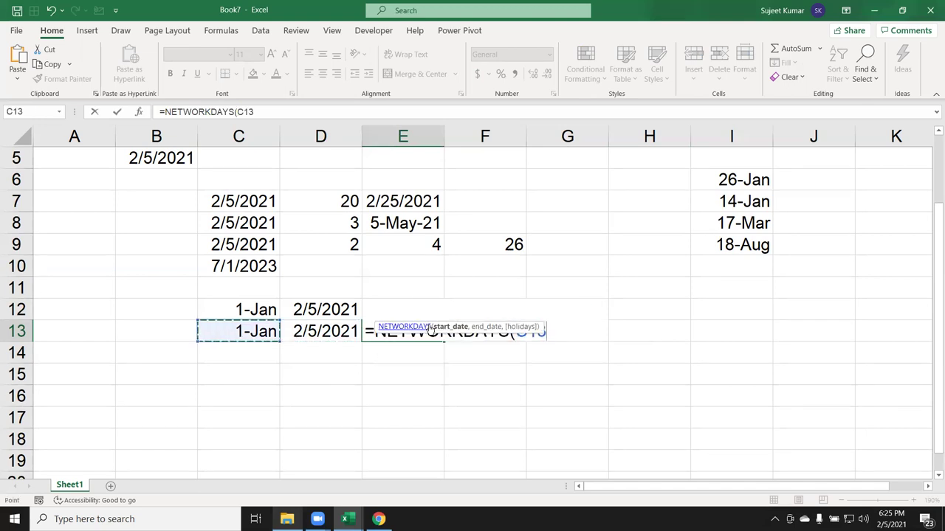
type(",")
key("Left")
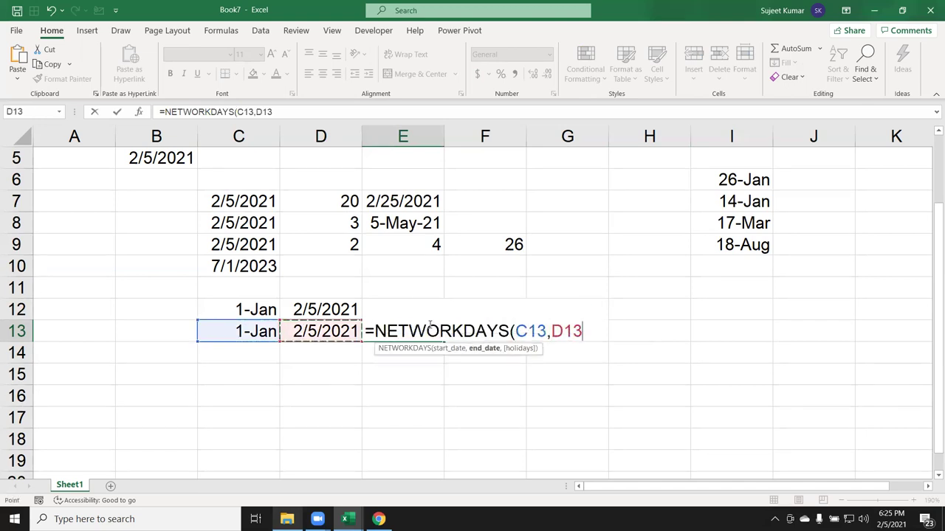
type(",")
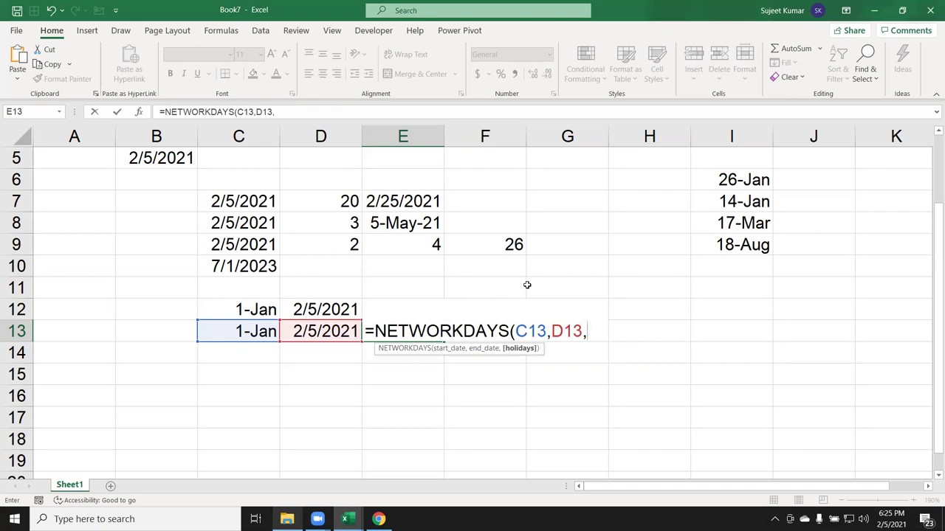
left_click_drag(730, 177, 737, 247)
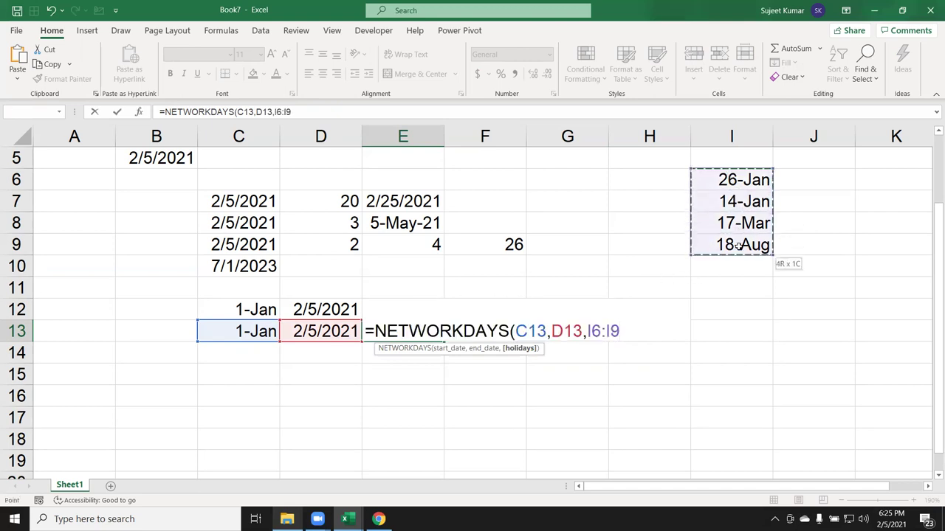
key("Return")
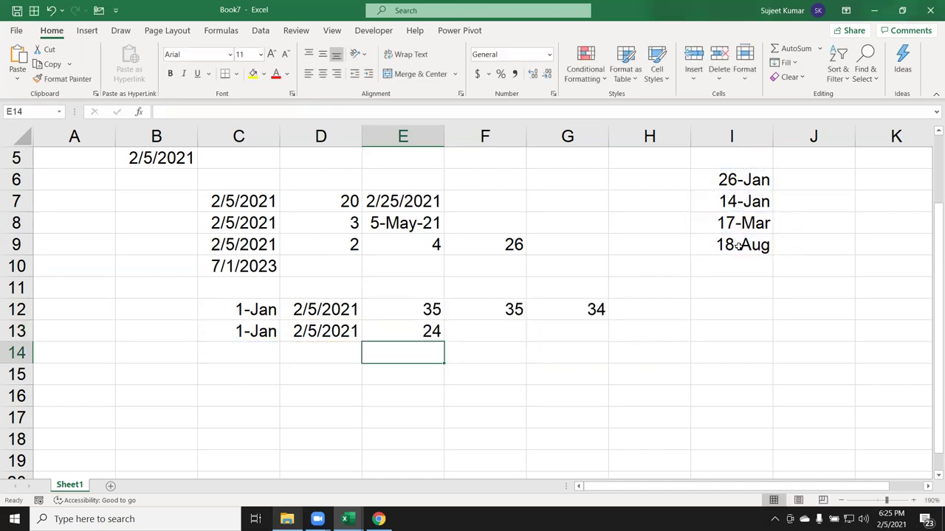
Review E13's dates, the holiday list and its formula, leaving it unchanged
key("Up")
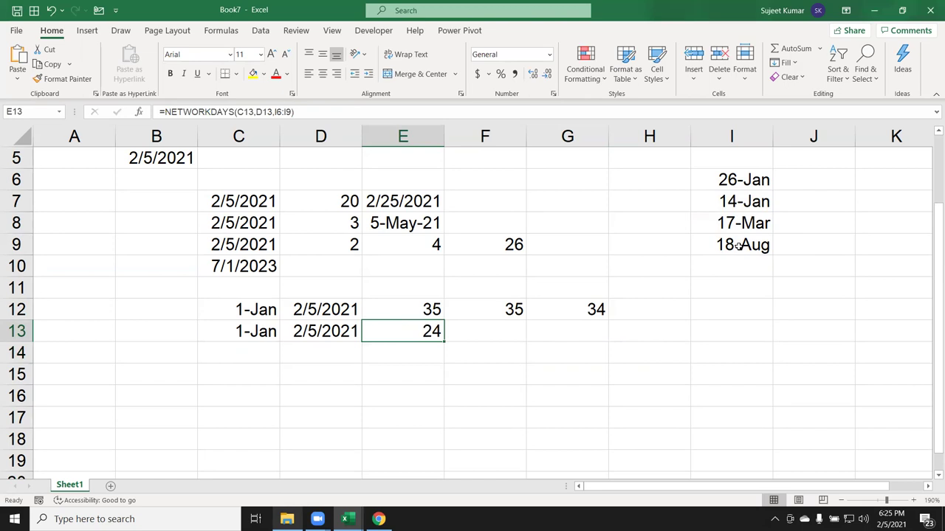
key("Left")
key("Left")
key("Right")
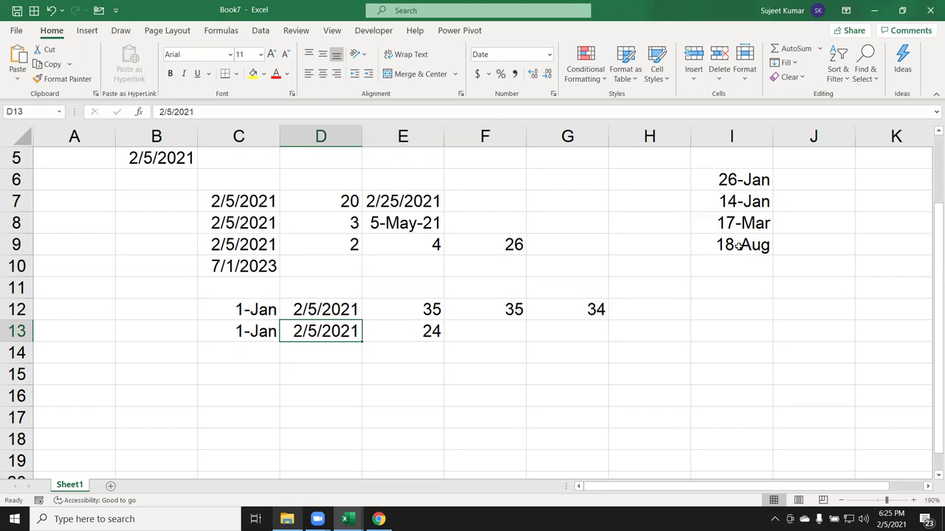
key("Right")
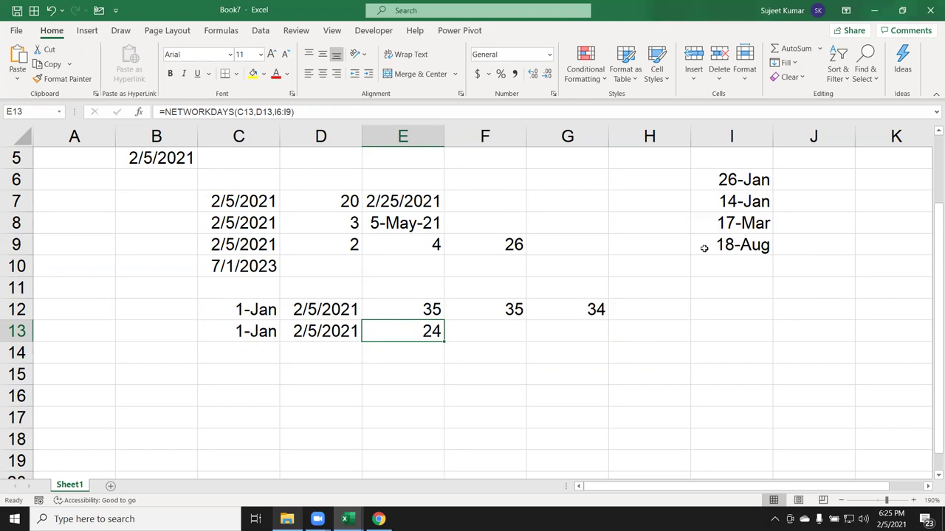
left_click(727, 183)
left_click_drag(727, 183, 728, 201)
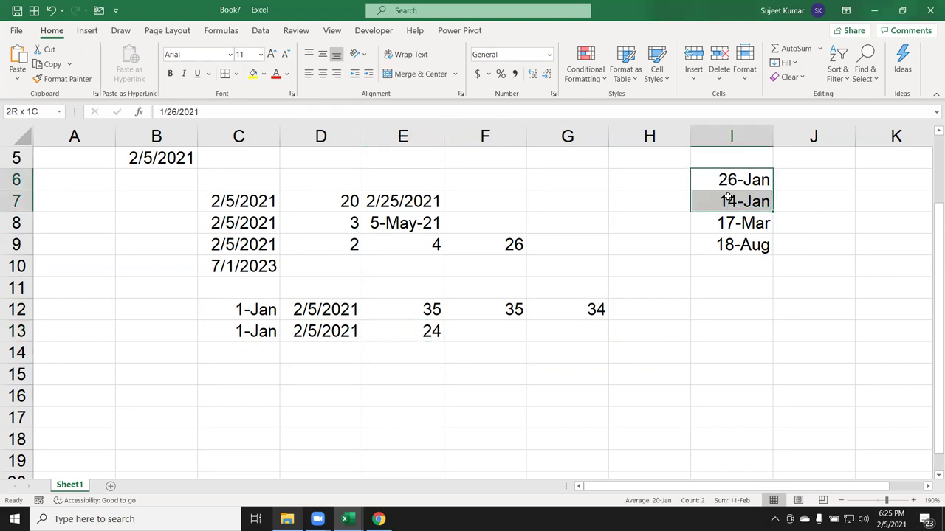
left_click(418, 333)
double_click(418, 333)
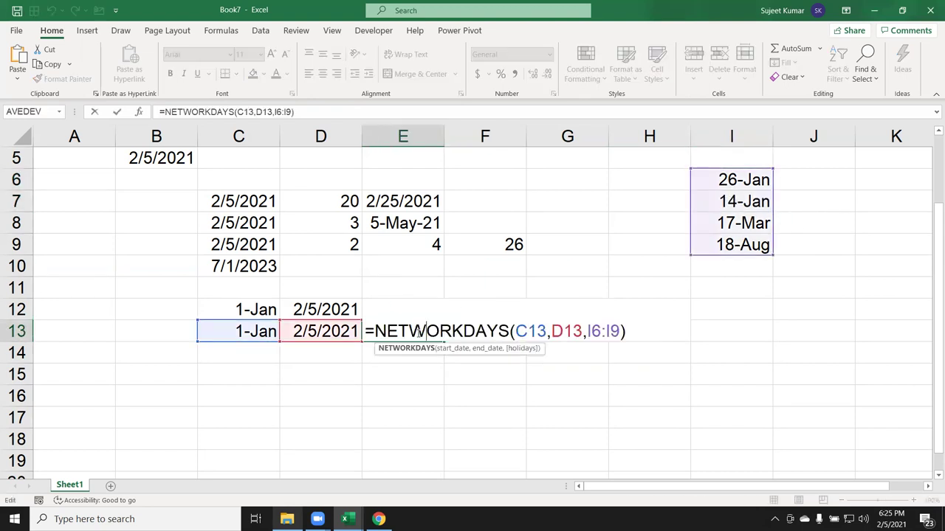
key("Return")
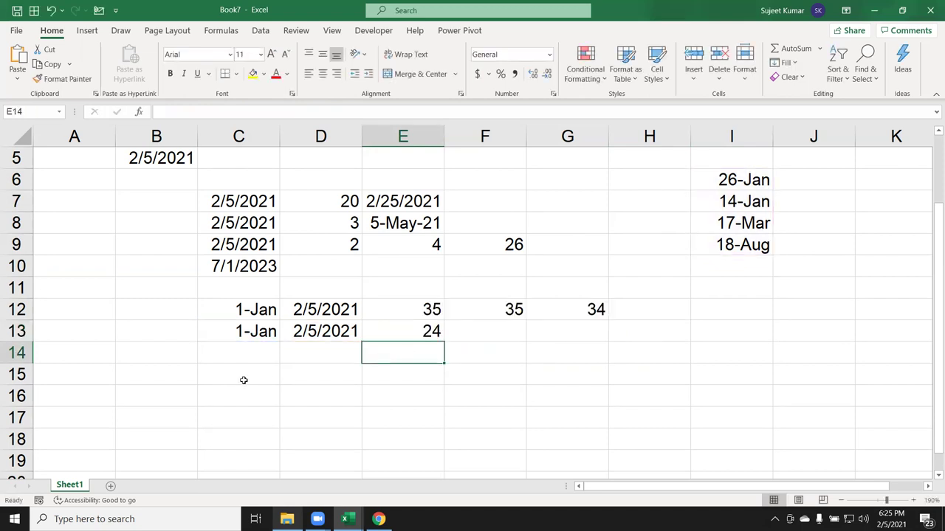
Copy the C13:D13 dates down into row 14
left_click_drag(251, 335, 293, 347)
key("ctrl+d")
left_click(293, 341)
key("Down")
key("Right")
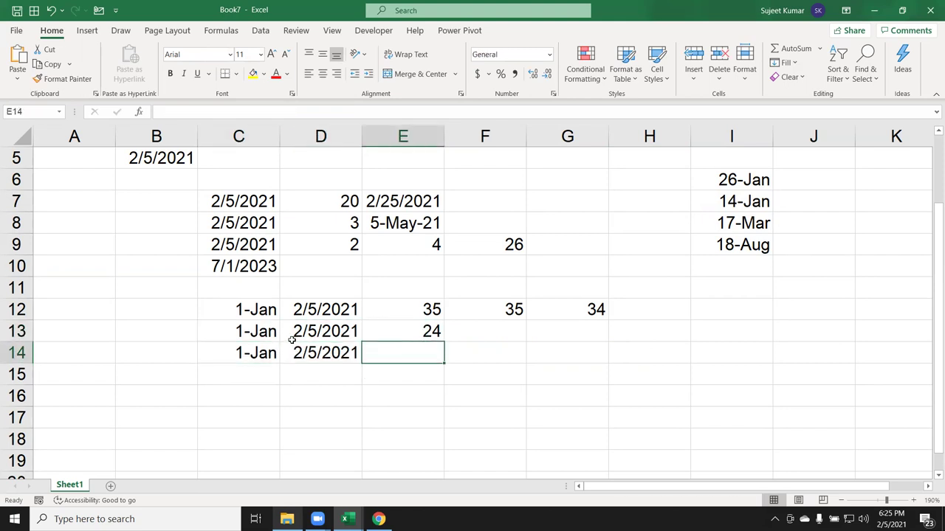
Start a NETWORKDAYS.INTL formula in E14 using C14 and D14 as start and end dates
type("=net")
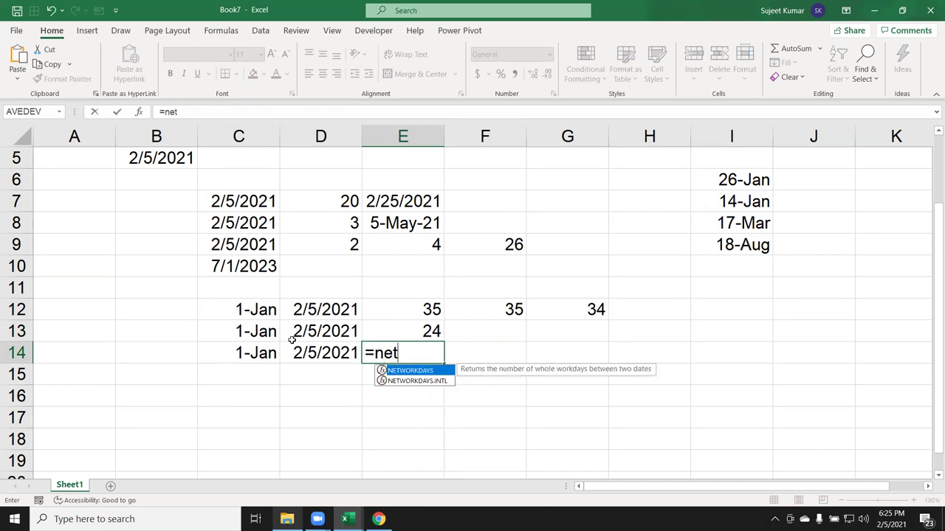
key("Escape")
key("Escape")
type("=")
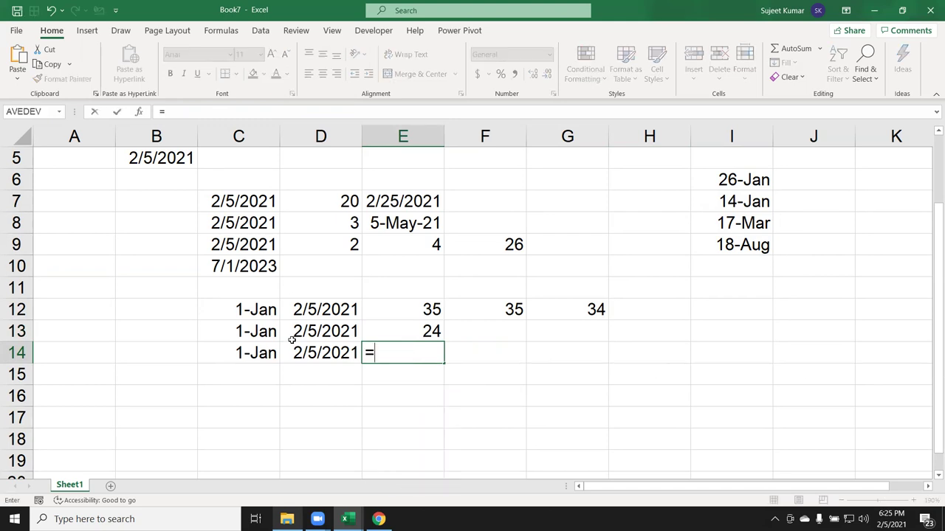
type("net")
key("Down")
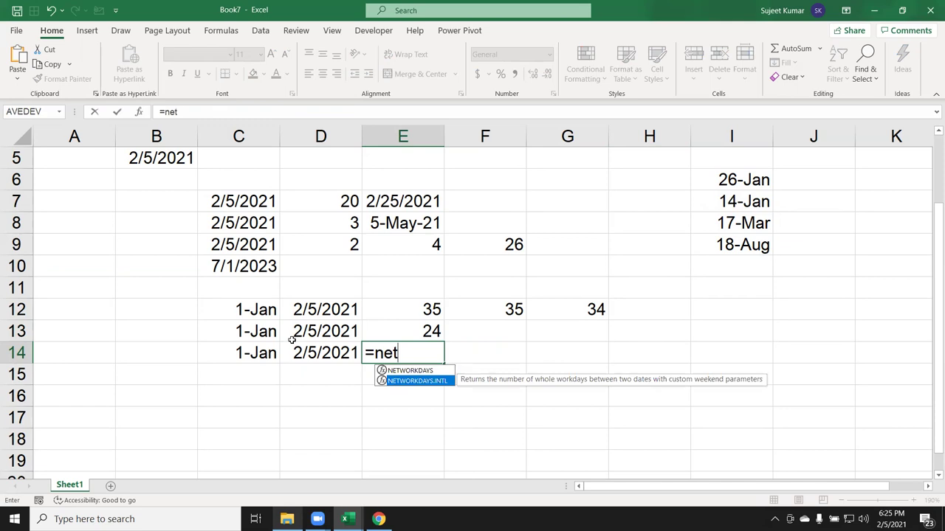
key("Tab")
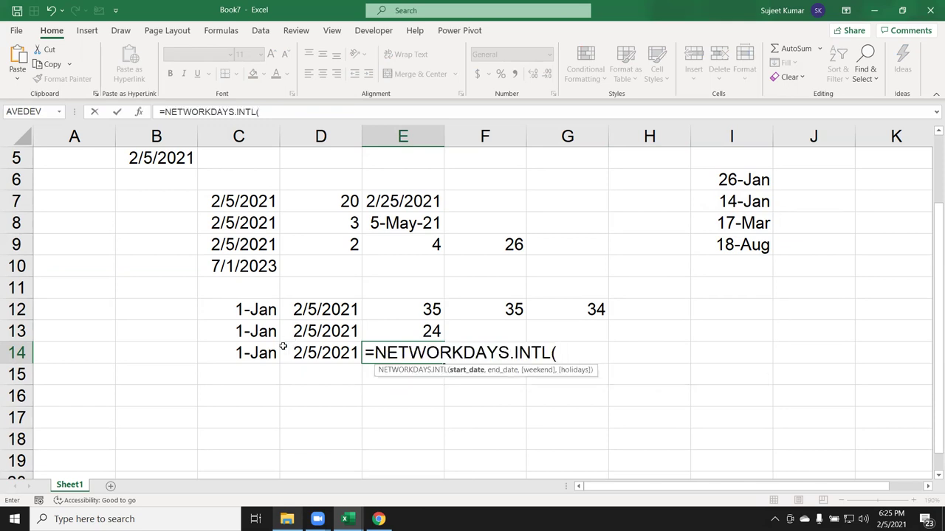
left_click(264, 355)
type(",")
left_click(306, 352)
type(",")
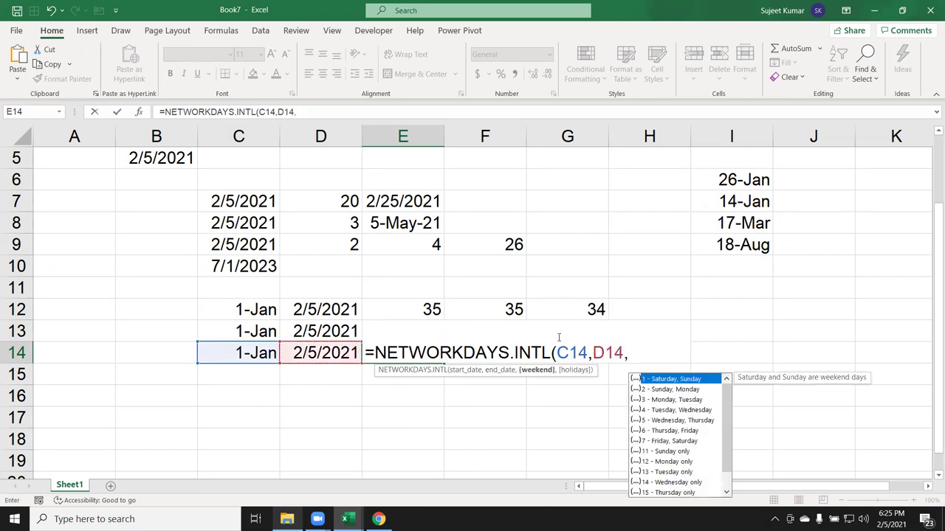
Complete it with weekend code 11 (Sunday only) and holidays I6:I9, giving 29
key("Down")
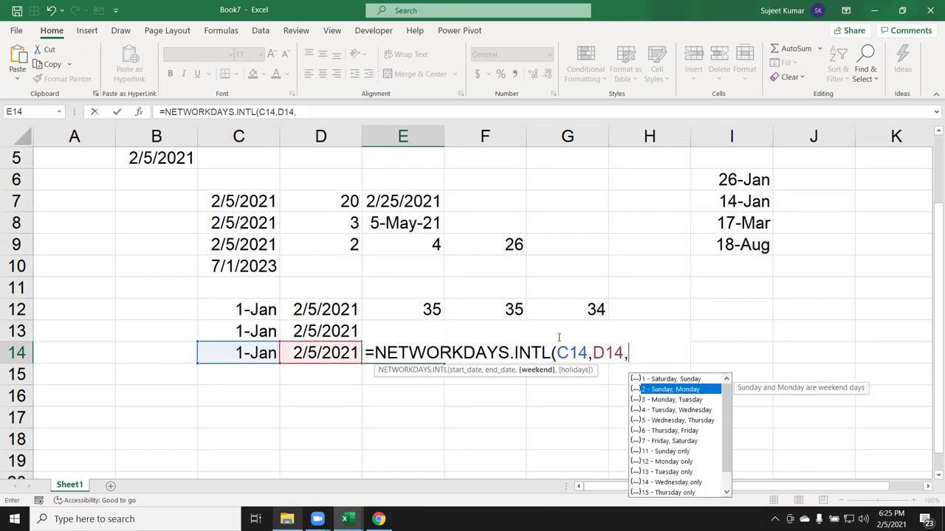
key("Down")
key("Down")
key("Down")
key("Down")
key("Up")
key("Up")
key("Up")
key("Up")
key("Down")
key("Down")
key("Down")
key("Down")
key("Down")
key("Down")
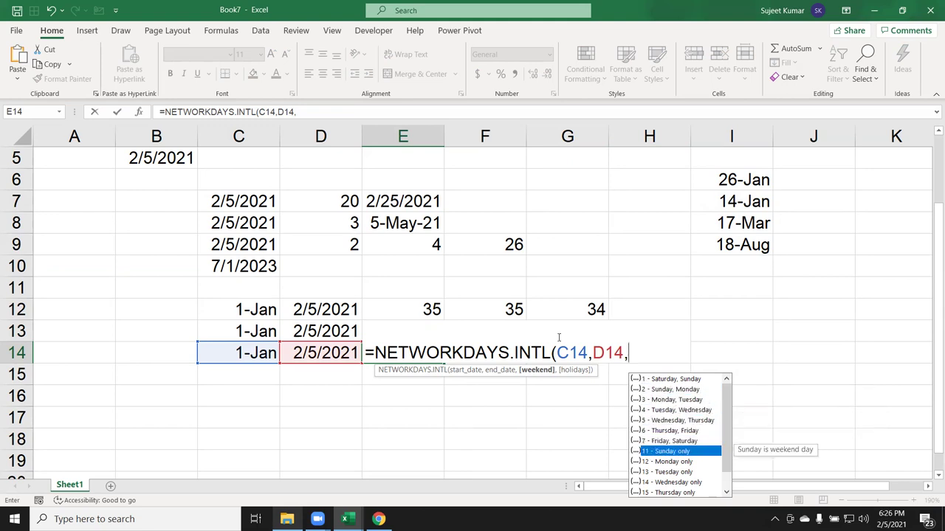
key("Tab")
type(",")
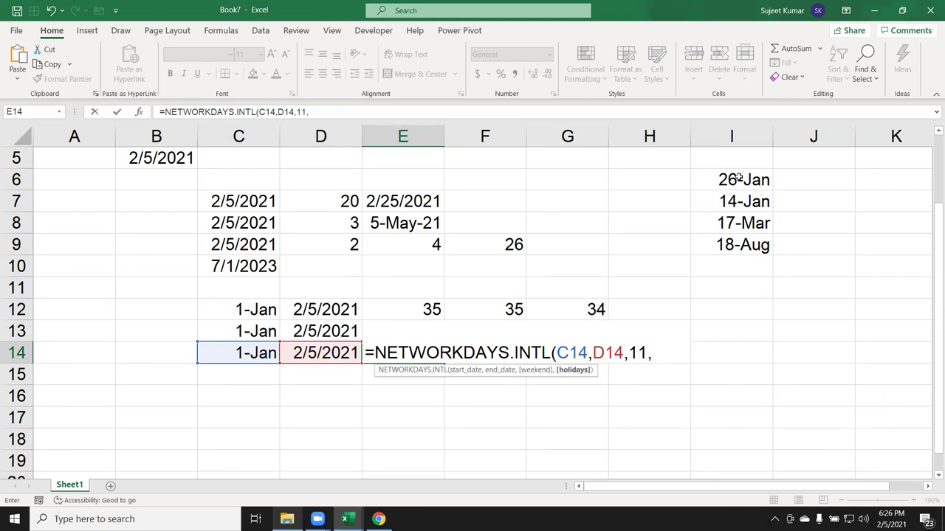
left_click_drag(740, 177, 725, 244)
key("Return")
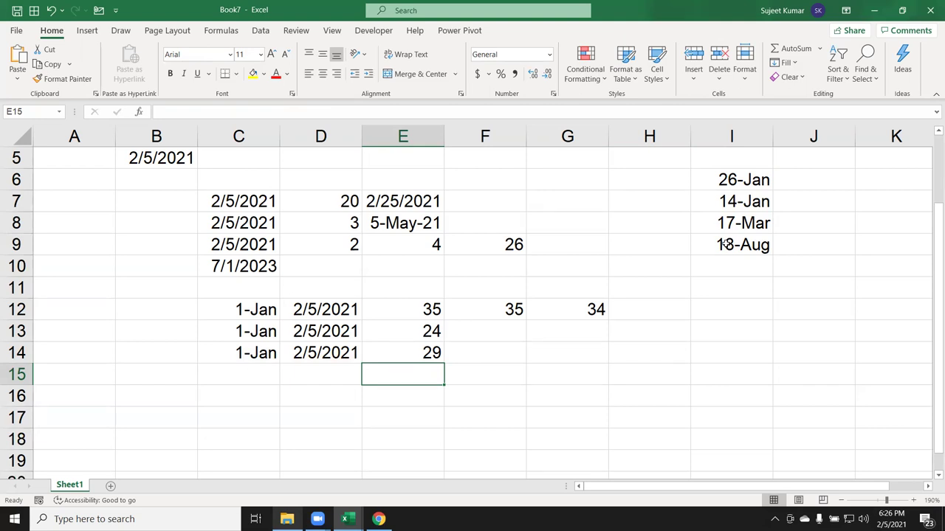
key("Up")
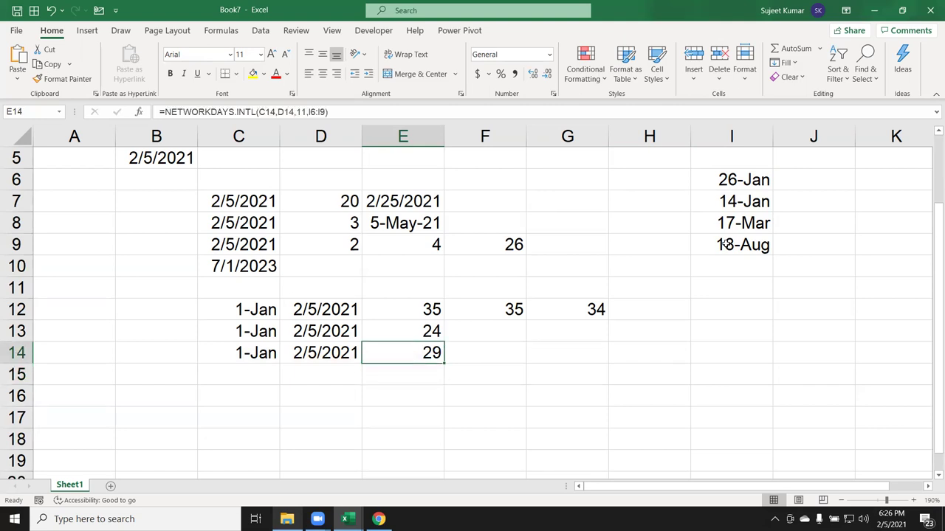
Put today's date 2/5/2021 in C16 and 5 in D16, formatted as General
key("Down")
key("Down")
key("Left")
key("Left")
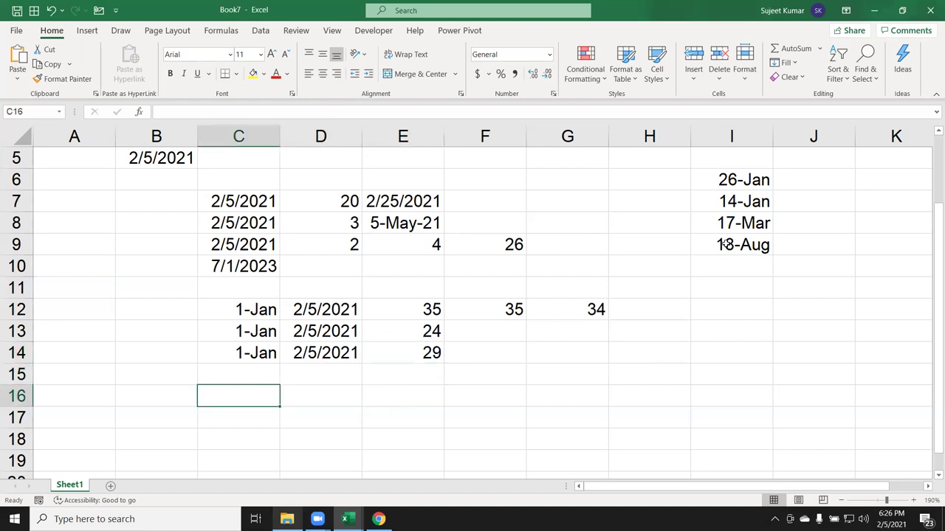
key("ctrl+semicolon")
key("Tab")
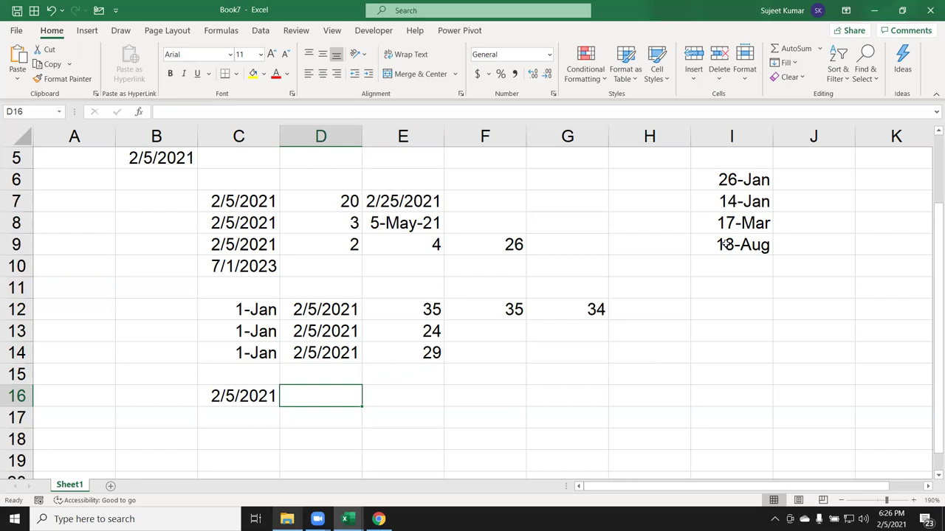
type("5")
key("Tab")
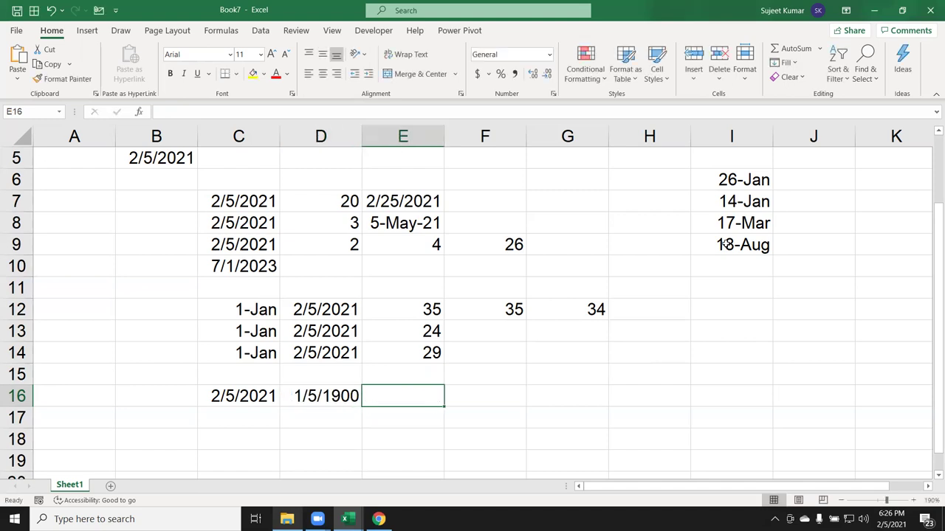
key("Left")
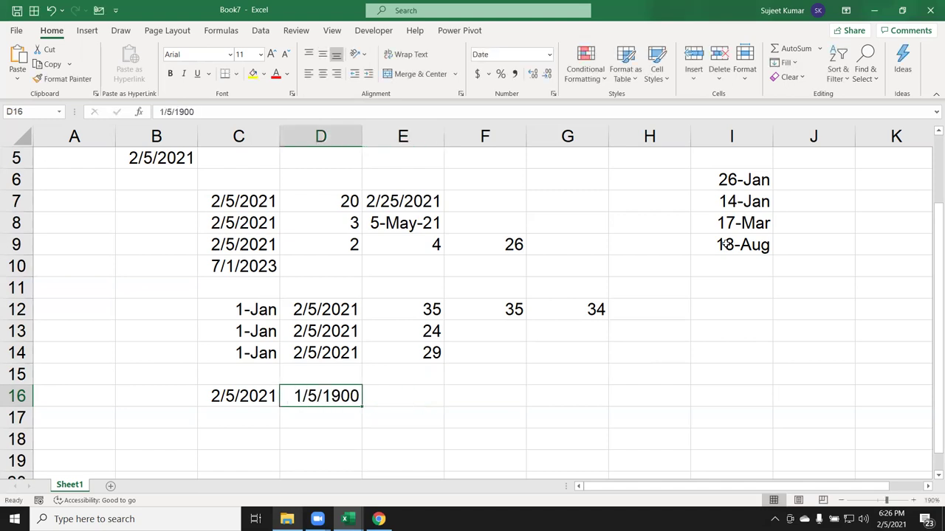
key("ctrl+shift+asciitilde")
key("Right")
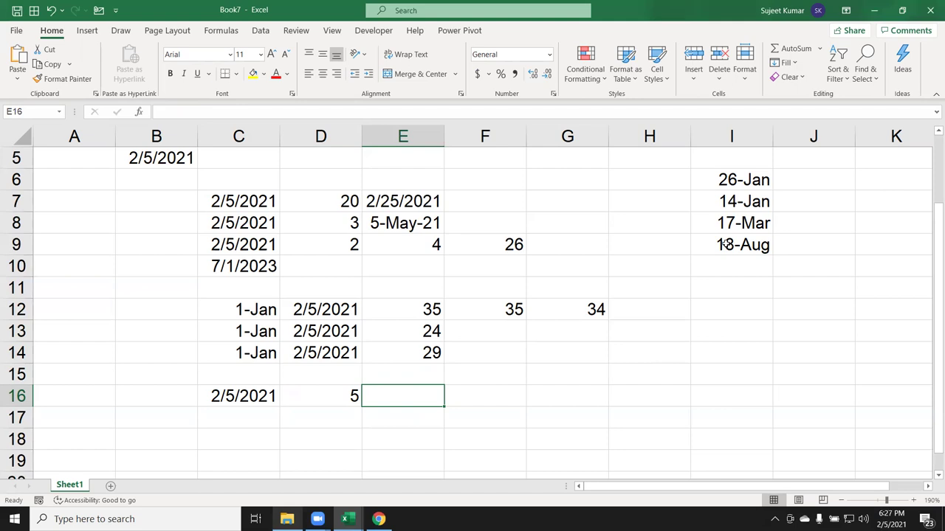
Enter =WORKDAY(C16,D16,I6:I9) in E16, after abandoning an EOMONTH attempt
type("=eo")
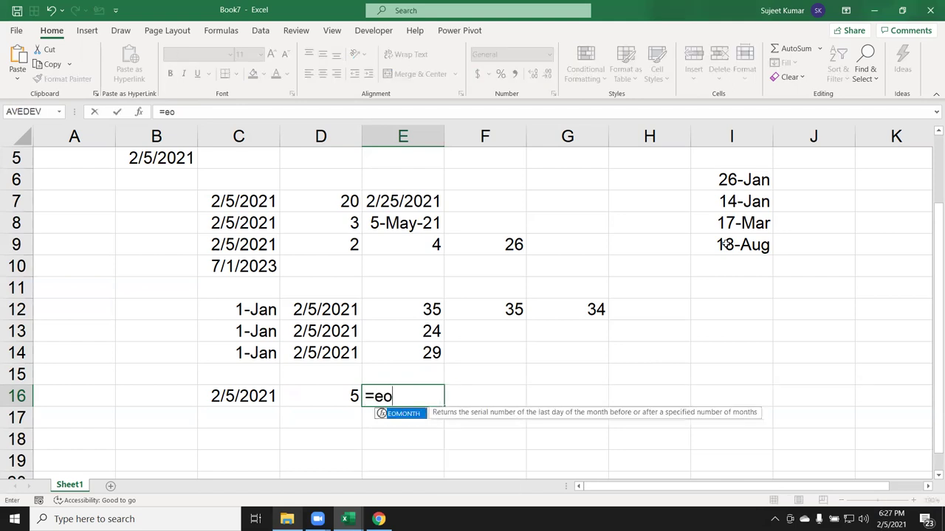
key("Tab")
key("Left")
key("Left")
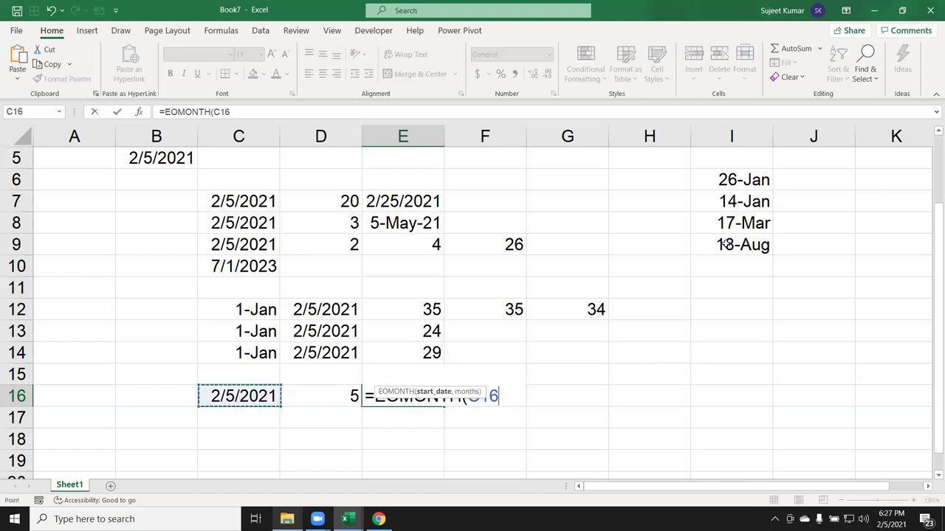
key("Escape")
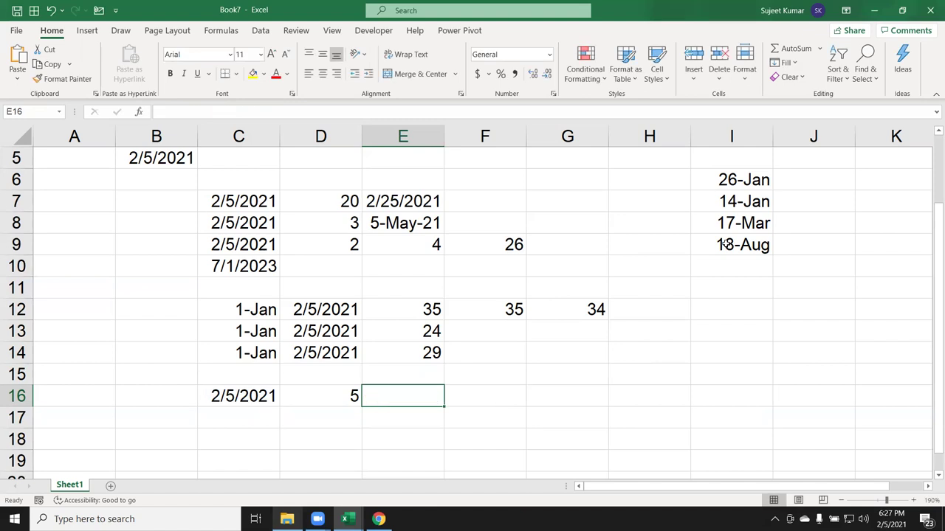
type("=wo")
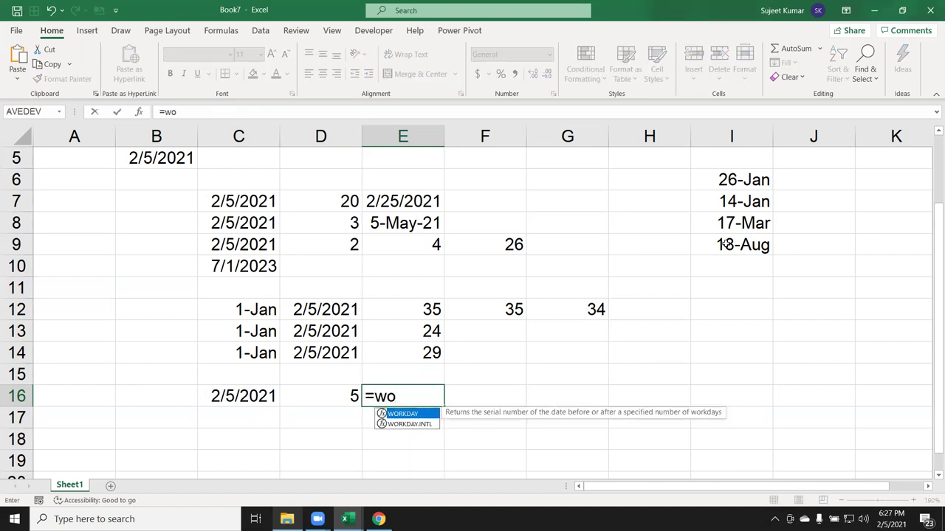
key("Tab")
key("Left")
key("Left")
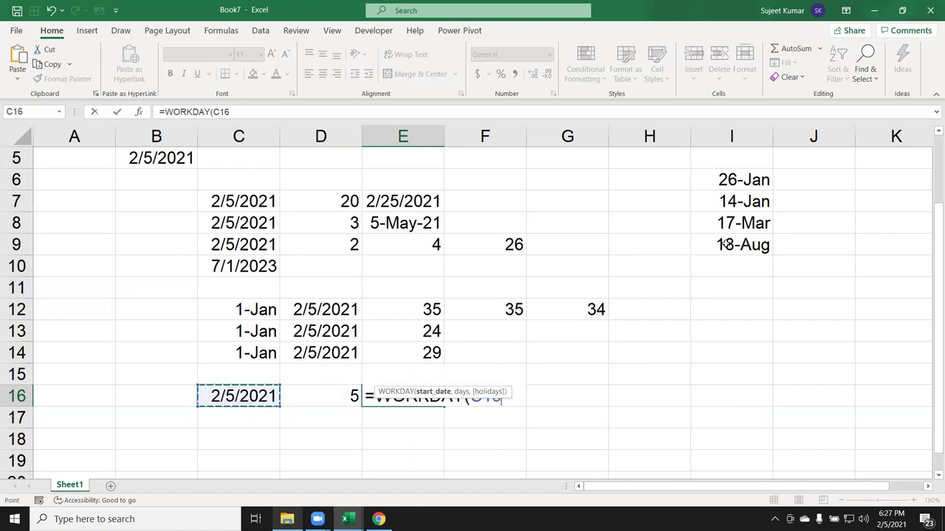
type(",")
key("Left")
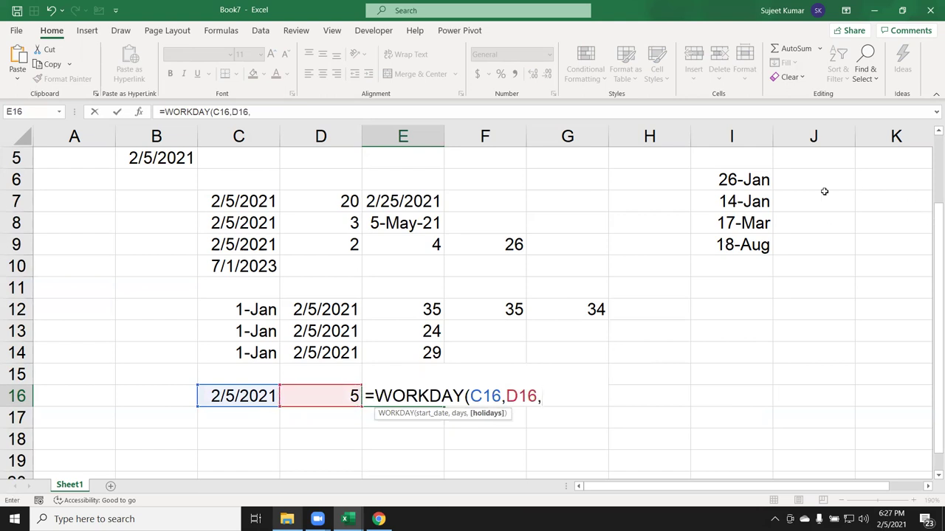
left_click_drag(764, 177, 742, 243)
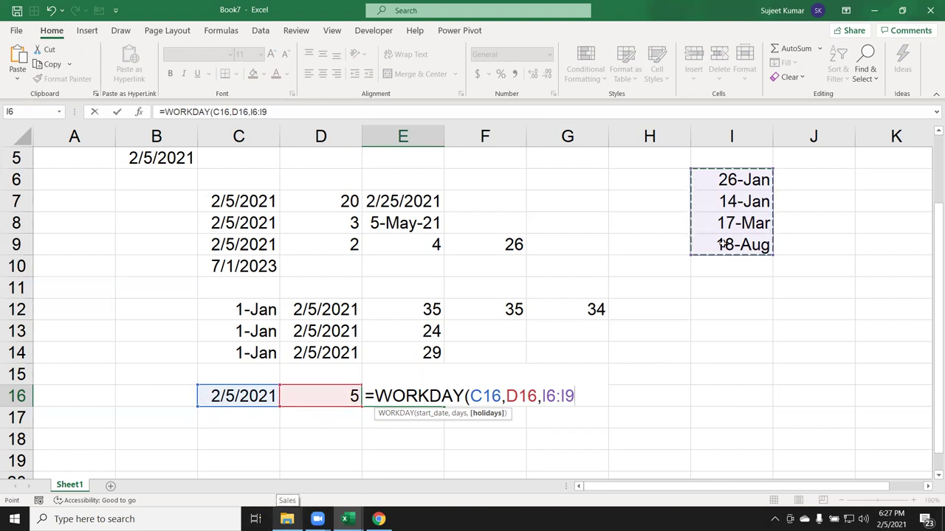
key("Return")
Format E16's result as a date so it shows 12-Feb-21
key("Up")
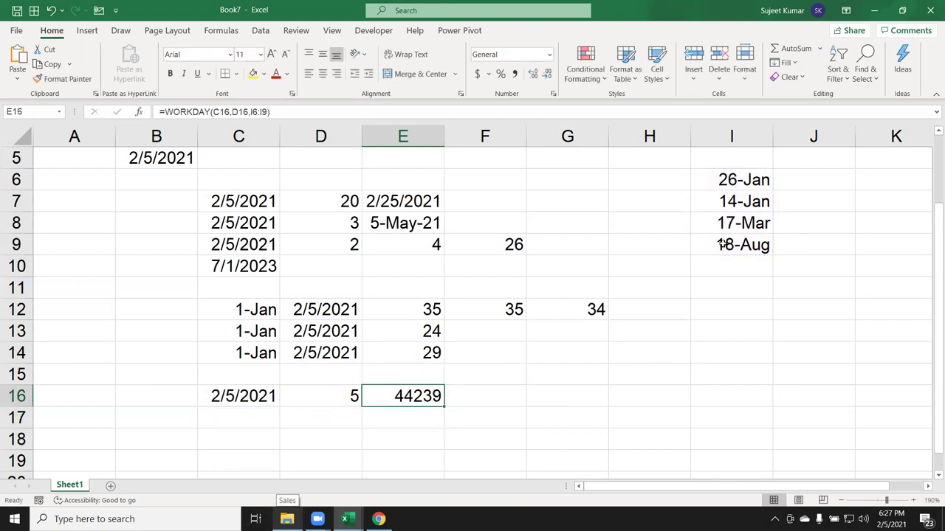
key("ctrl+shift+numbersign")
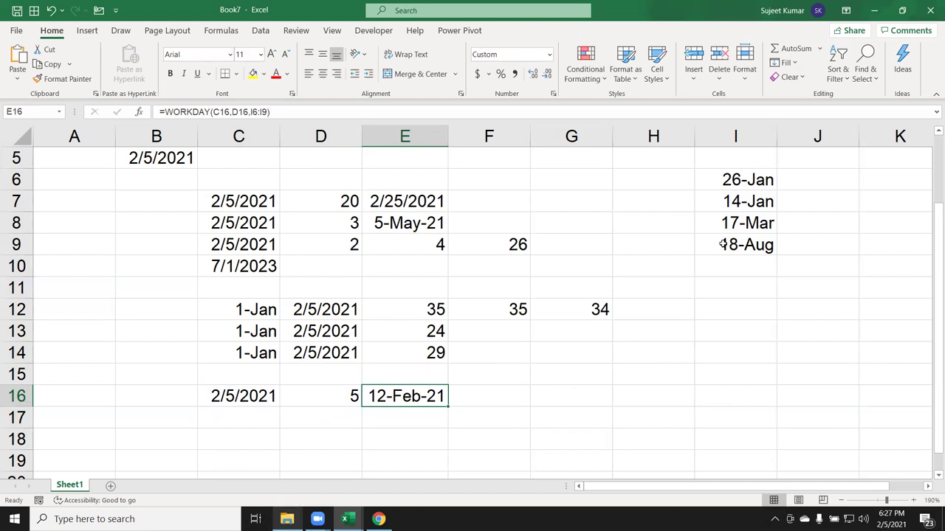
key("Down")
key("Left")
key("Left")
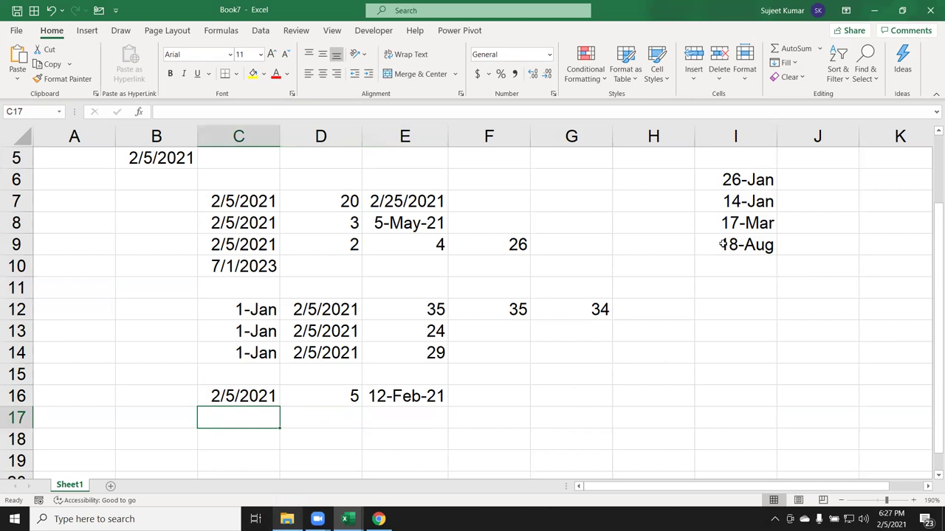
Enter today's date (2/5/2021) in C17 and 5 as a plain number in D17
key("ctrl+semicolon")
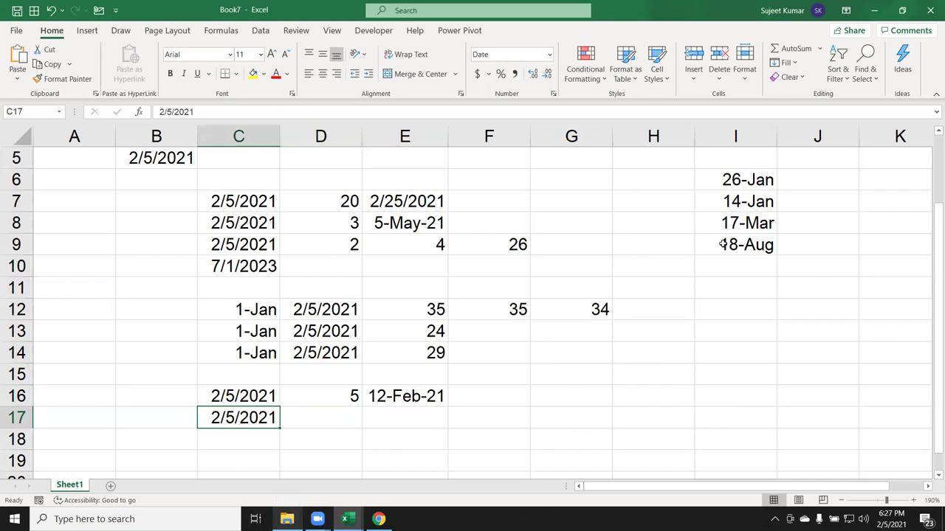
key("Tab")
type("5")
key("Tab")
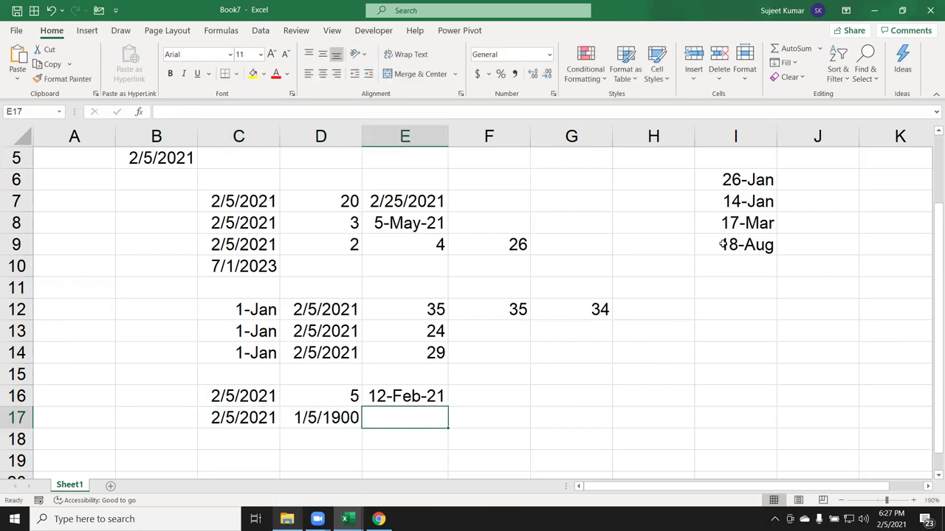
key("Left")
key("ctrl+shift+asciitilde")
key("Right")
Start a NETWORKDAYS.INTL formula in E17 referencing C17 and D17, then abandon it
type("=wor")
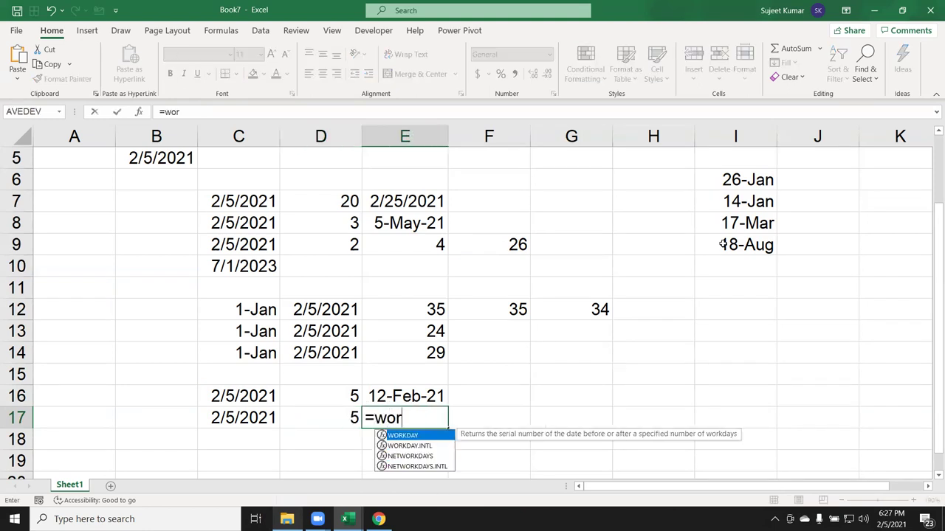
key("Down")
key("Down")
key("Down")
key("Tab")
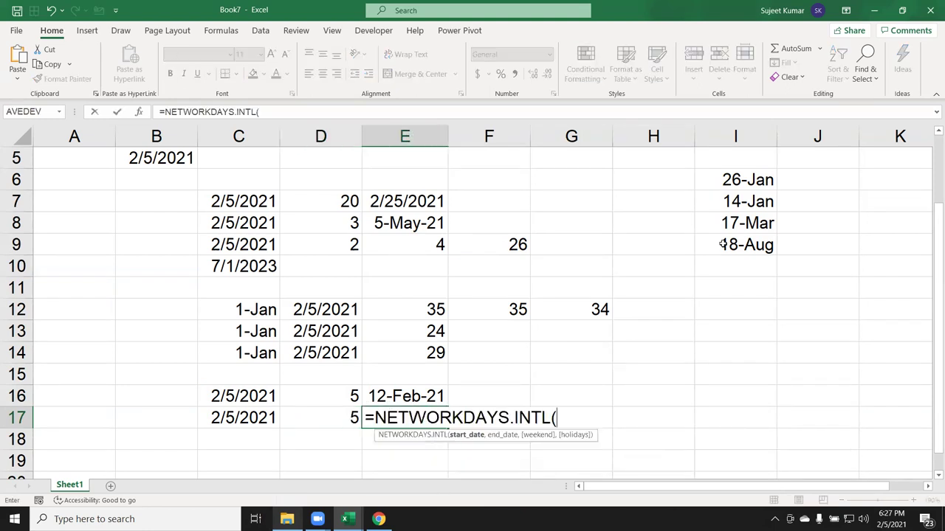
key("Left")
key("Left")
type(",")
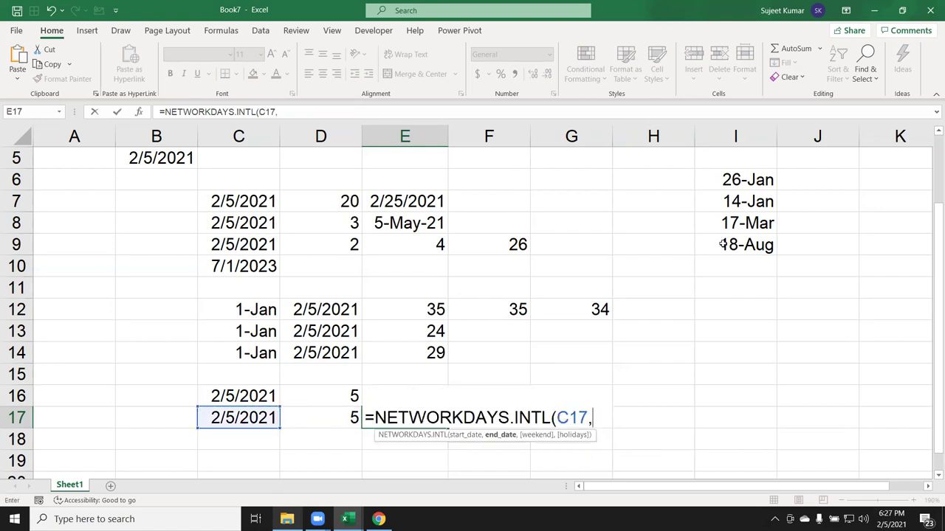
key("Right")
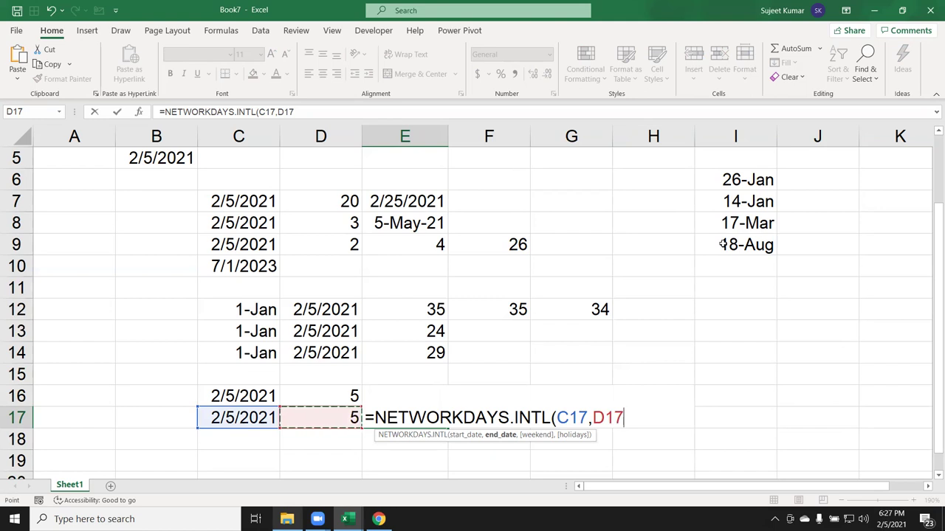
key("Return")
Begin =WORKDAY.INTL(C17,D17,11, in E17 using the Sunday-only weekend code 11
type("=wo")
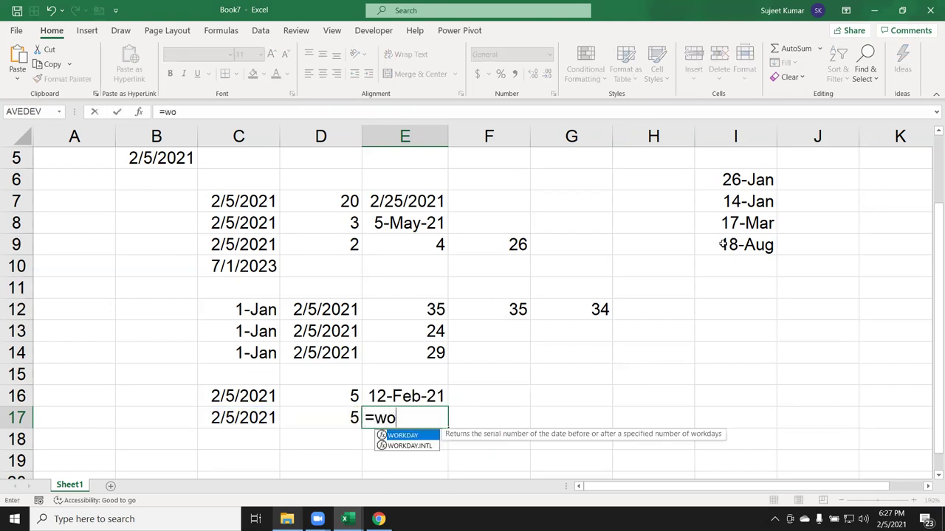
key("Down")
key("Tab")
key("Left")
key("Left")
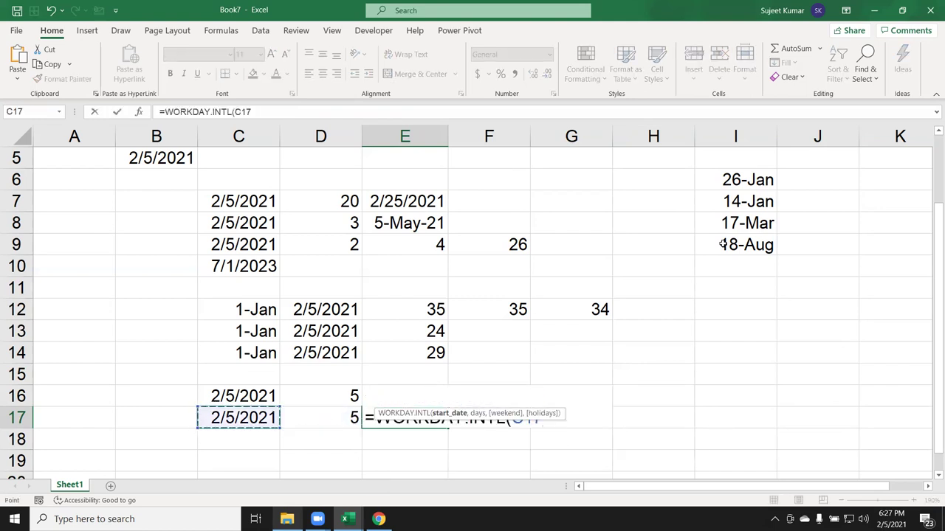
type(",")
key("Left")
type(",")
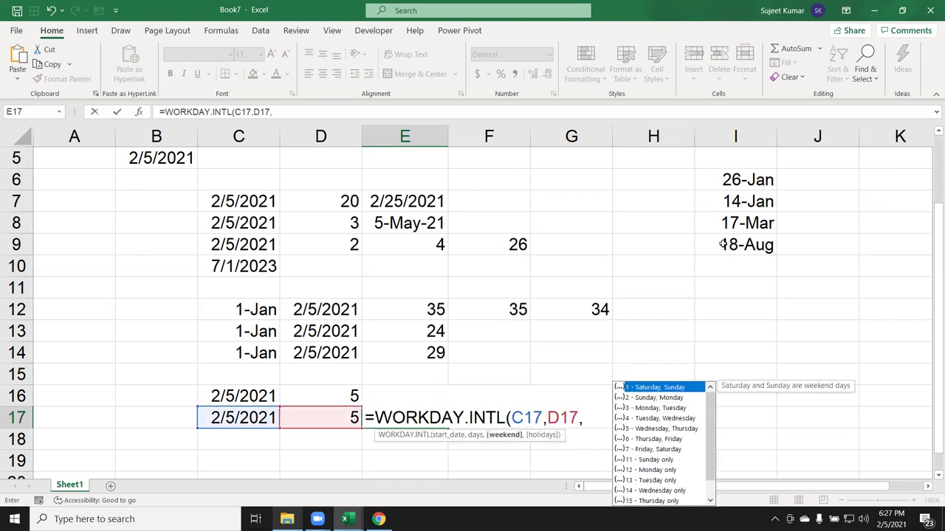
key("Down")
key("Down")
key("Down")
key("Down")
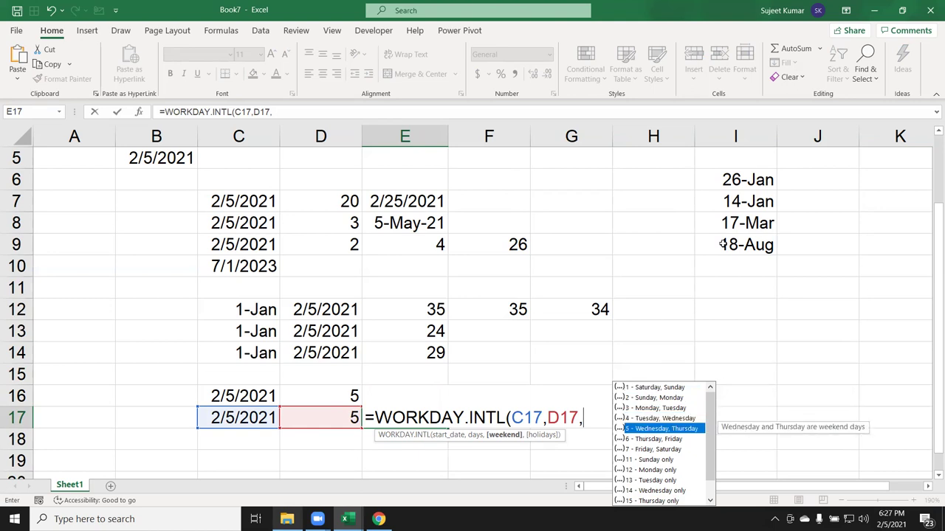
key("Down")
key("Down")
key("Down")
key("Tab")
type(",")
Add the I6:I9 holidays to finish the formula and format E17 as a date, showing 11-Feb-21
left_click_drag(743, 176, 731, 243)
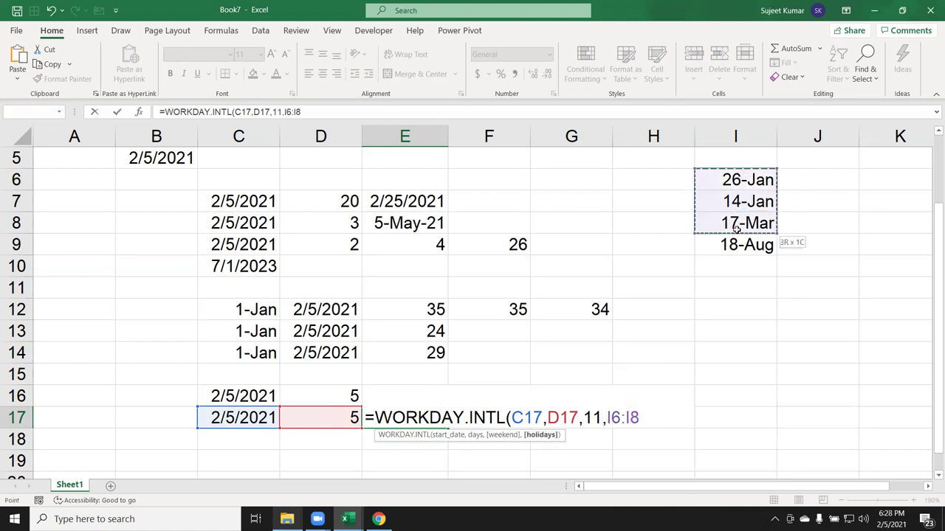
key("Return")
key("Up")
key("ctrl+shift+3")
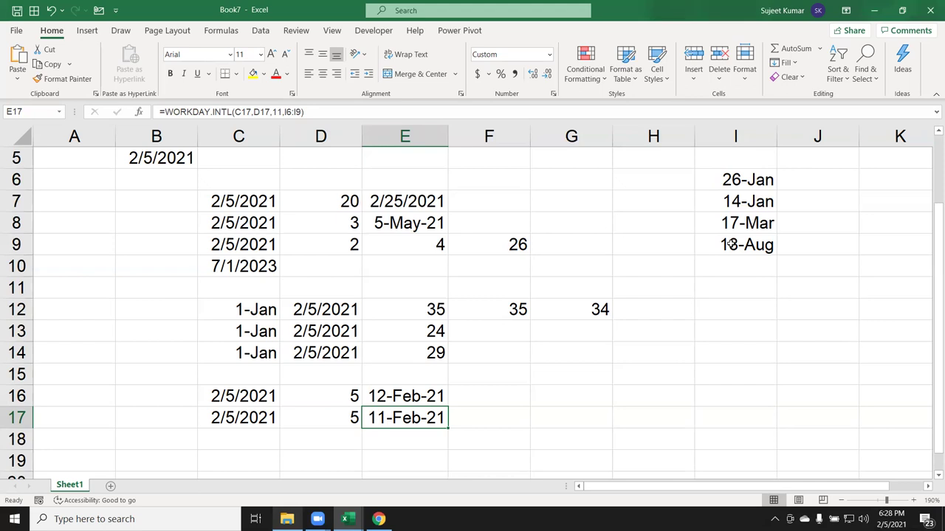
scroll(211, 416, "down", 1)
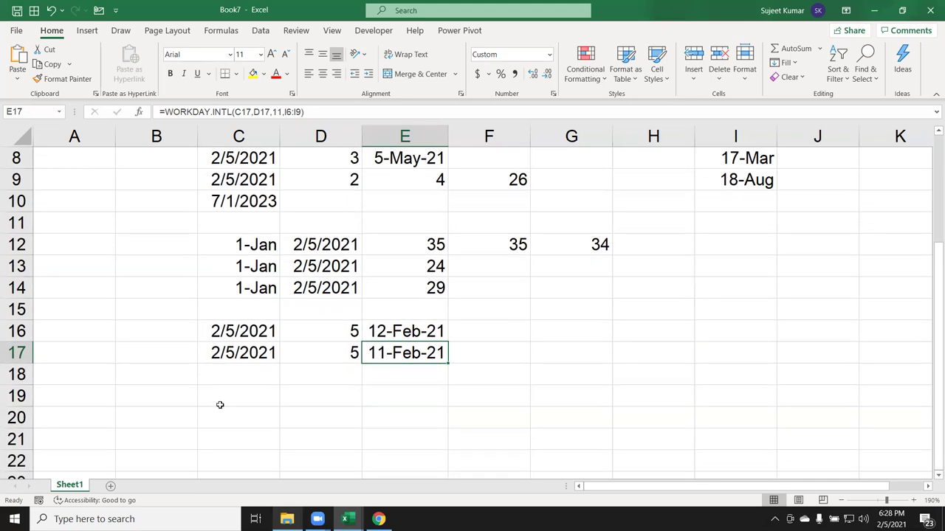
Put today's date, 5-Feb, in C19, replacing an initial 1/1 entry
left_click(220, 406)
type("1/1")
key("Tab")
left_click(220, 406)
key("ctrl+semicolon")
key("Tab")
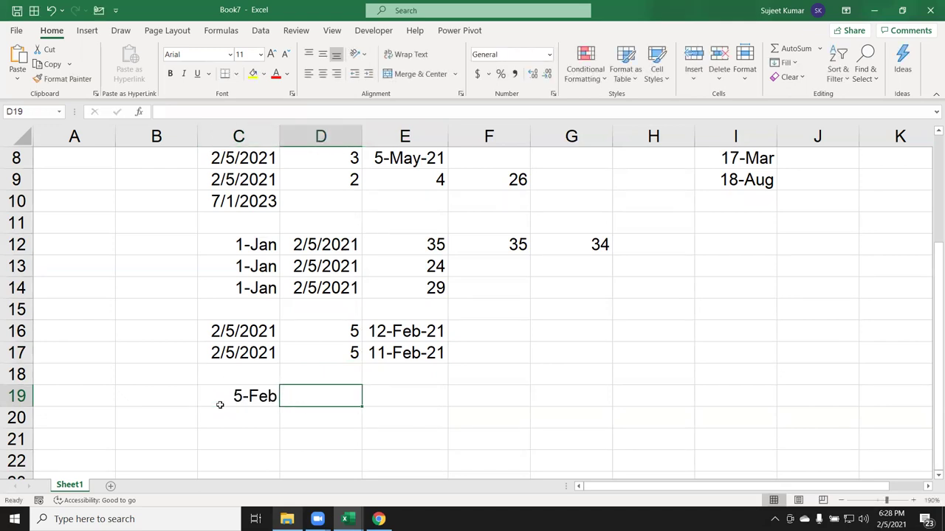
Enter =EOMONTH(C19,0) in D19 and format the result as a date
type("=eo")
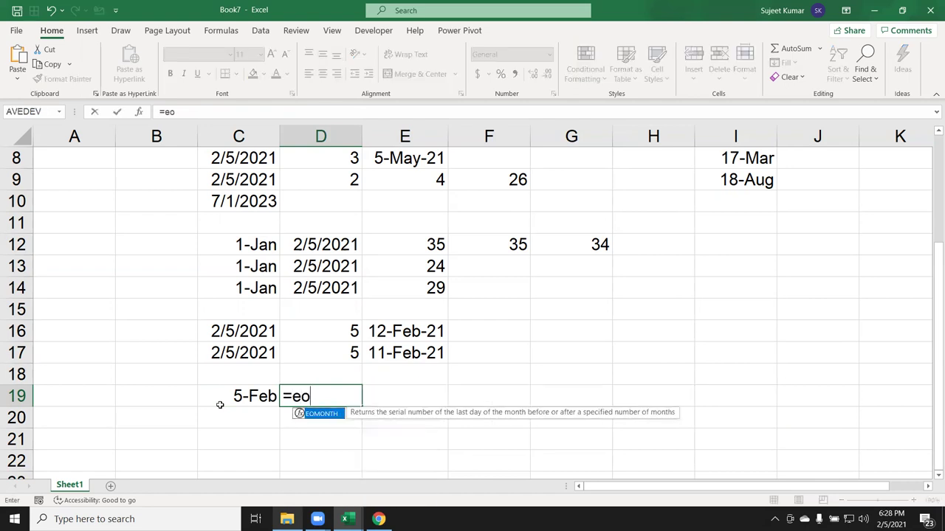
key("Tab")
left_click(220, 406)
type(",")
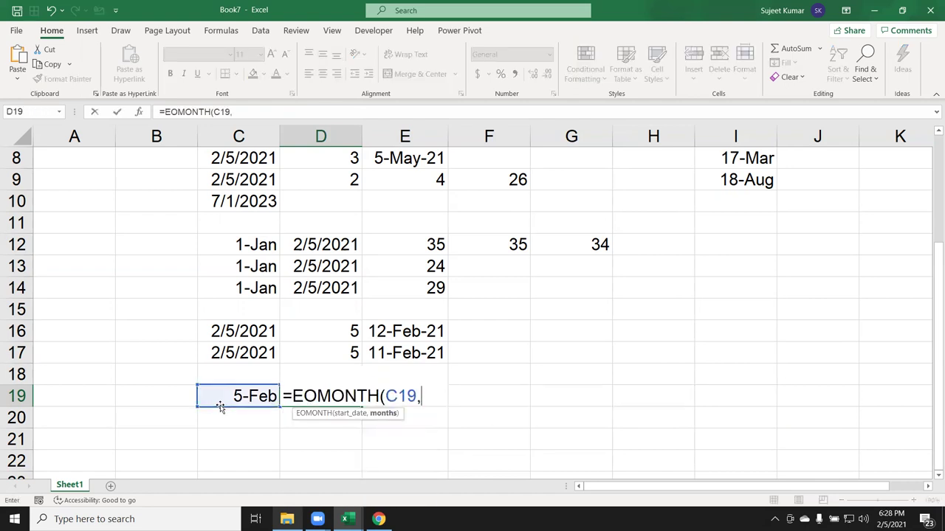
type("0")
key("Return")
left_click(220, 405)
key("Right")
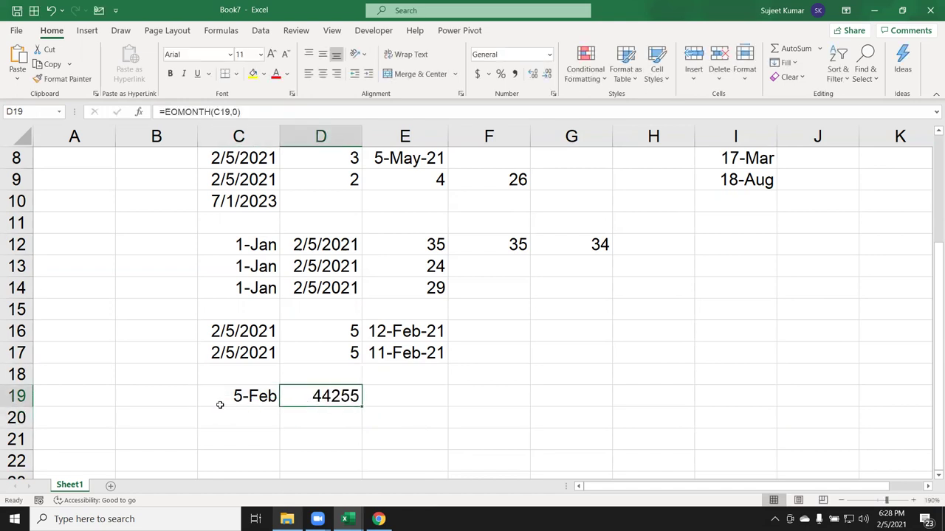
key("ctrl+shift+numbersign")
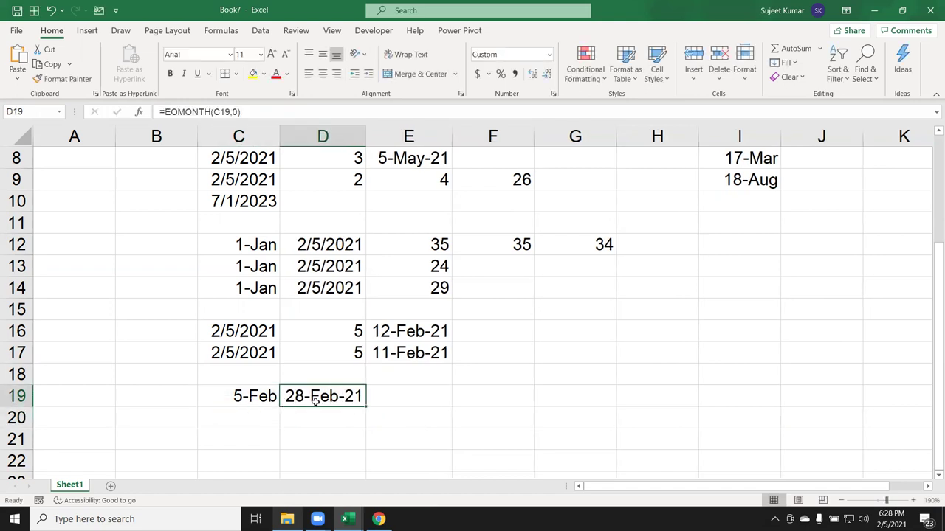
Edit D19's EOMONTH months argument from 0 to -1
double_click(312, 404)
left_click(427, 403)
key("BackSpace")
type("-21")
key("Return")
key("Up")
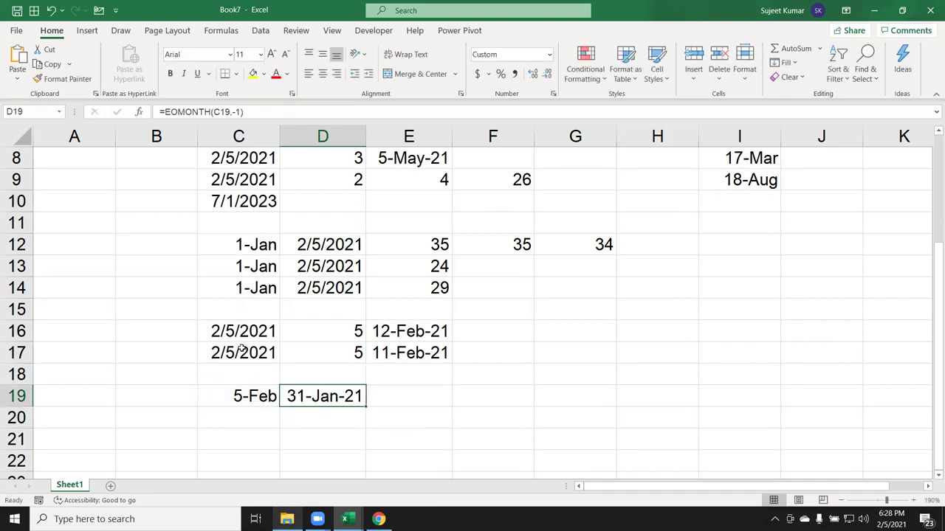
Change the months argument to 1 so D19 returns 31-Mar-21
double_click(291, 396)
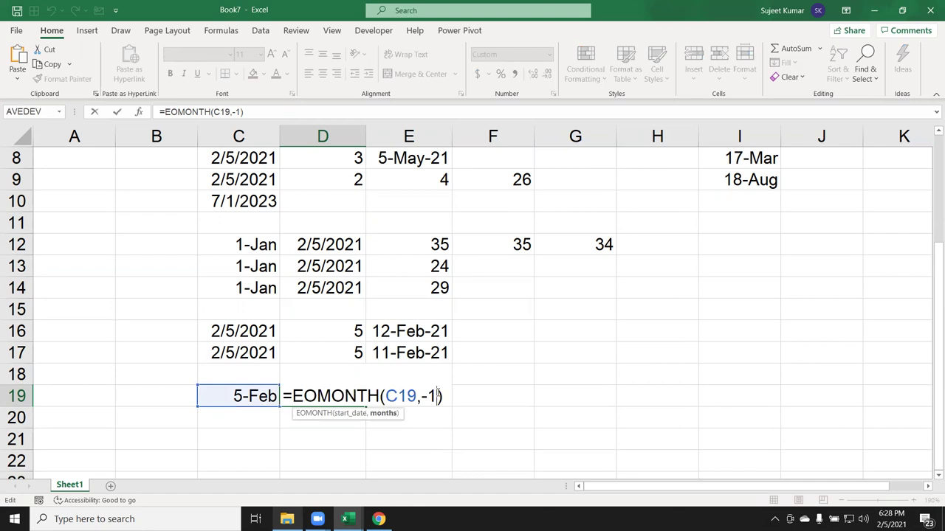
key("BackSpace")
key("BackSpace")
type("1")
key("Return")
key("Up")
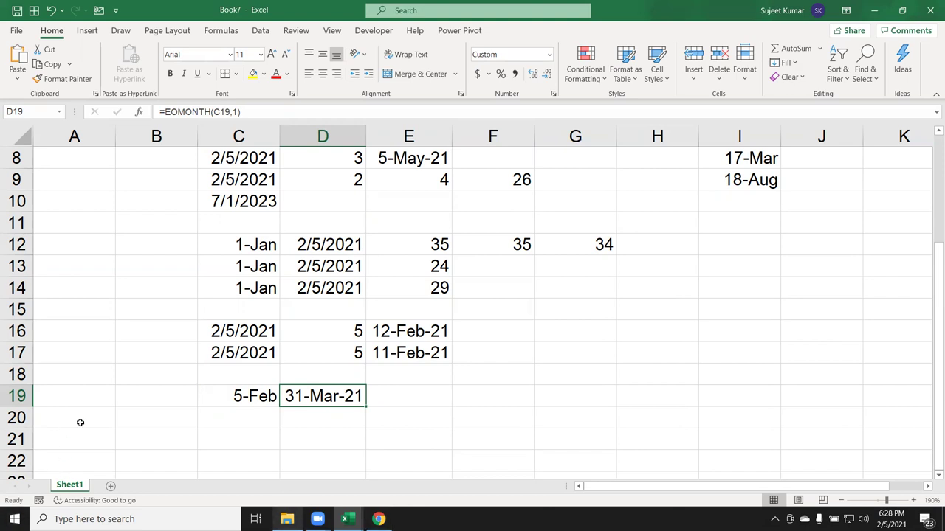
scroll(190, 405, "down", 2)
scroll(212, 415, "up", 3)
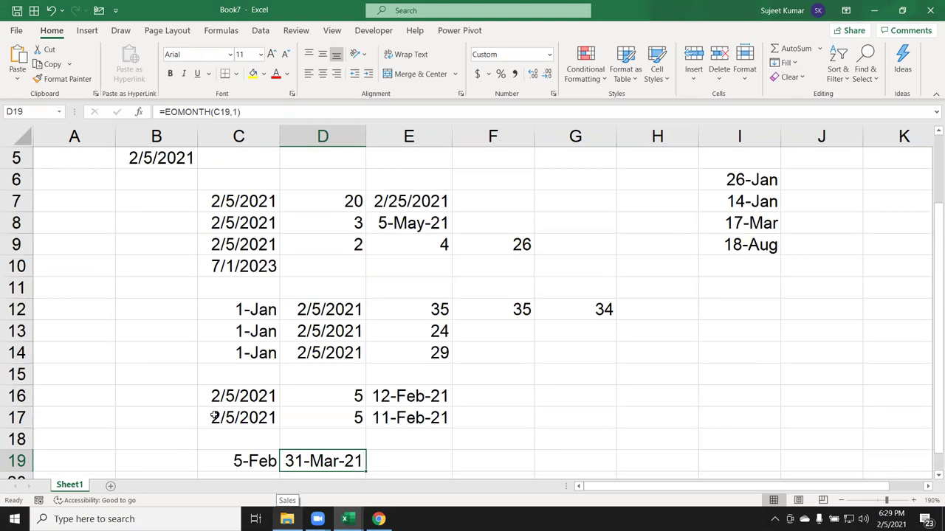